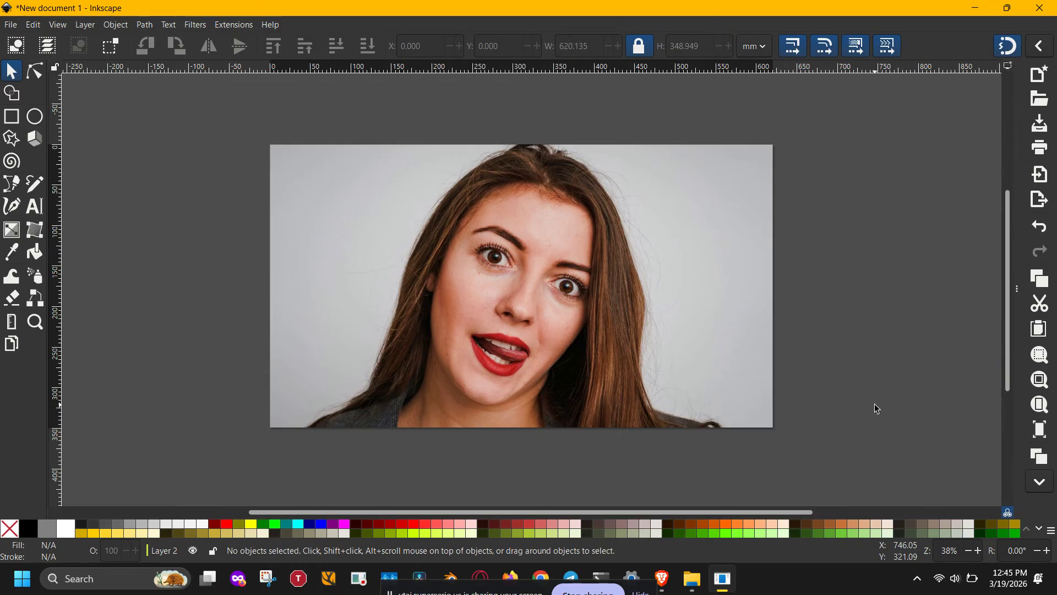
- Apply the Greyscale colour filter to the portrait photo with its preset channel values
key(ctrl+i)
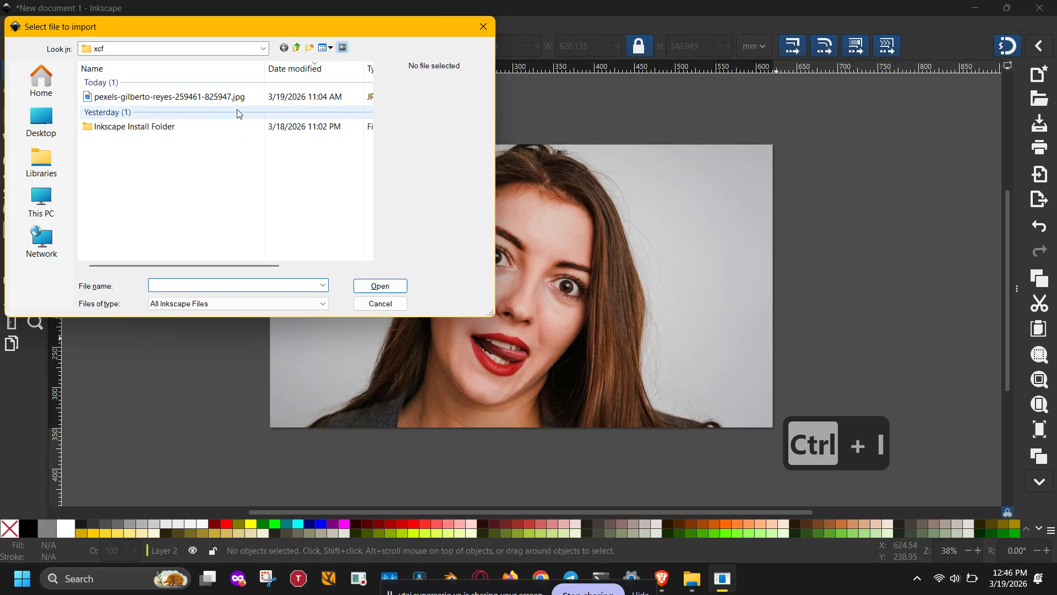
click(380, 304)
click(606, 302)
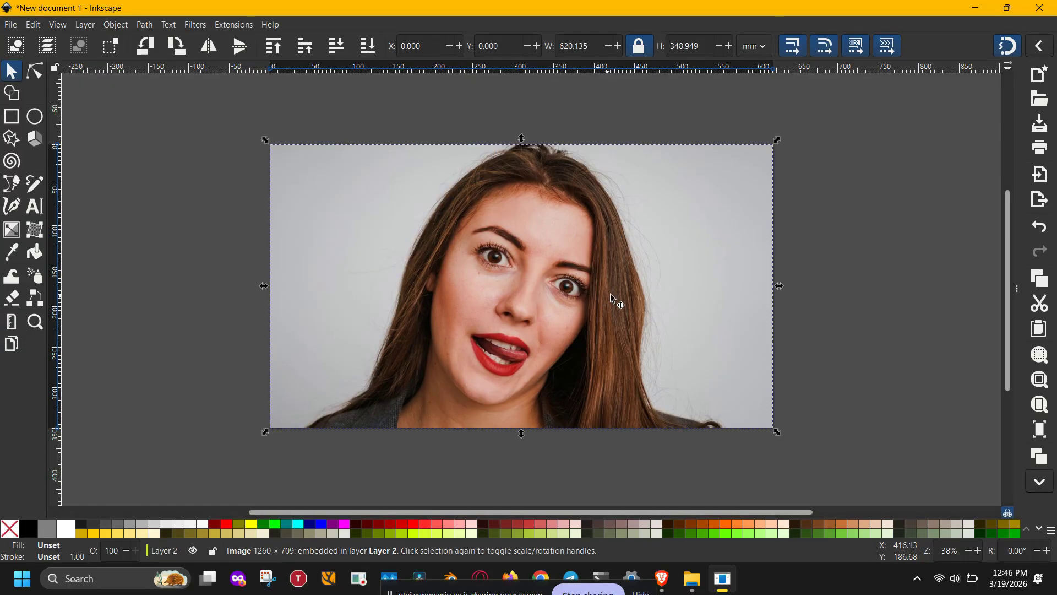
click(196, 25)
mouse_move(215, 129)
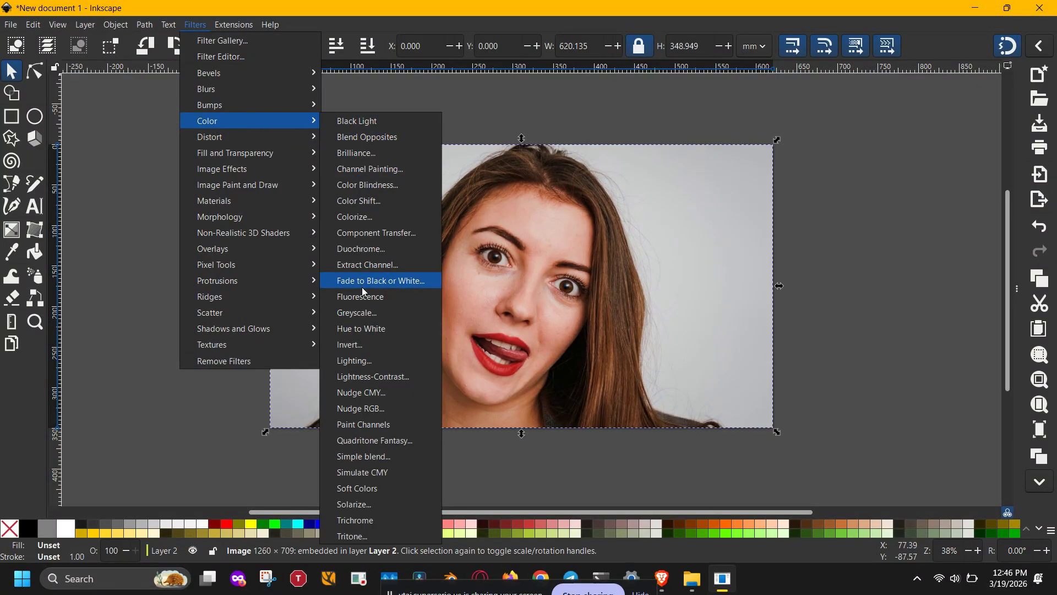
click(360, 313)
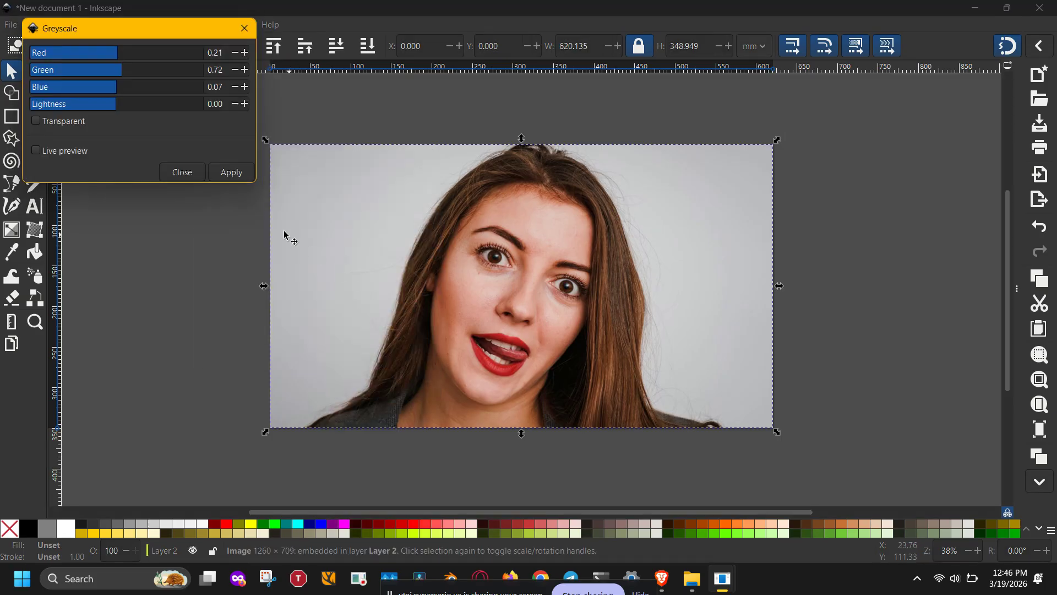
click(234, 174)
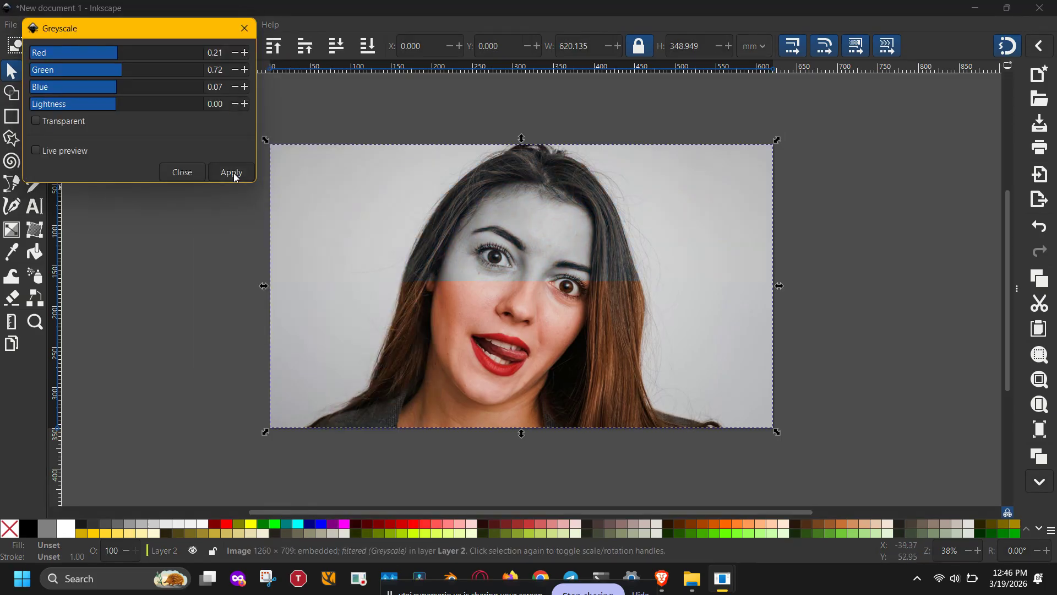
click(245, 28)
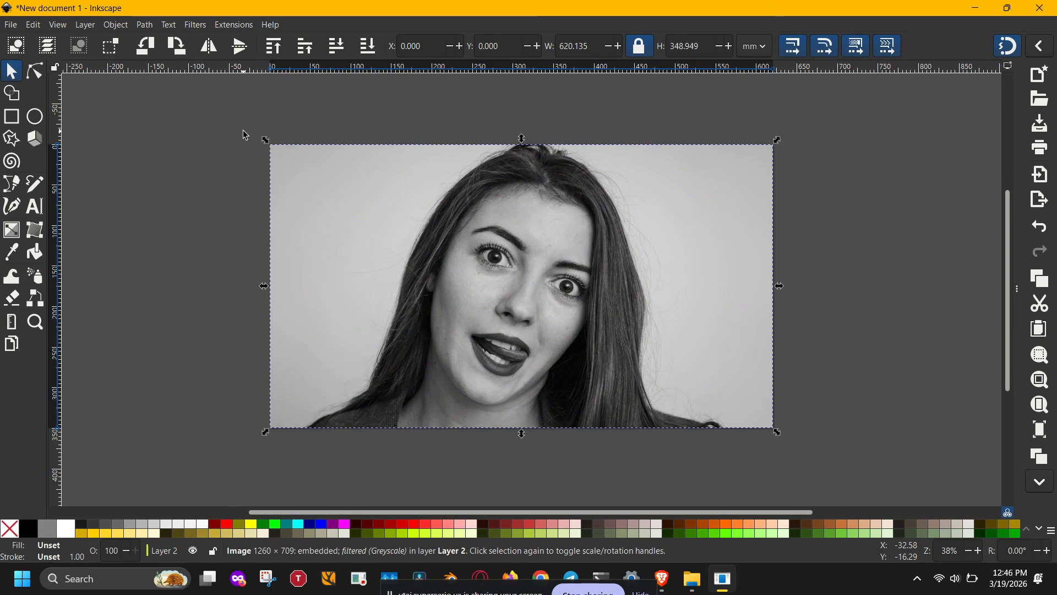
click(245, 135)
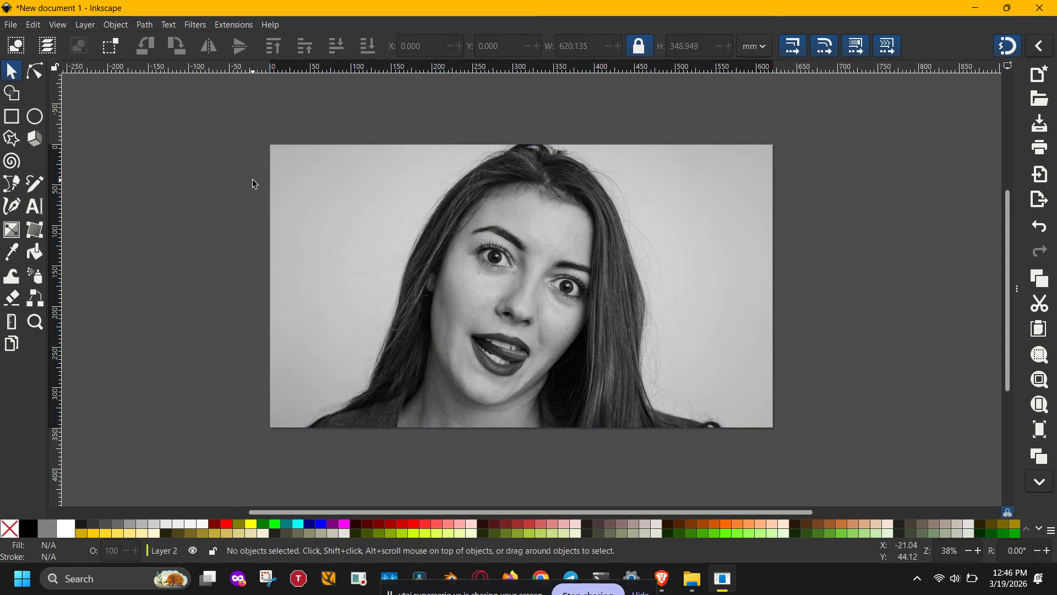
- Add a new layer and move it above the layer that holds the portrait
right_click(609, 214)
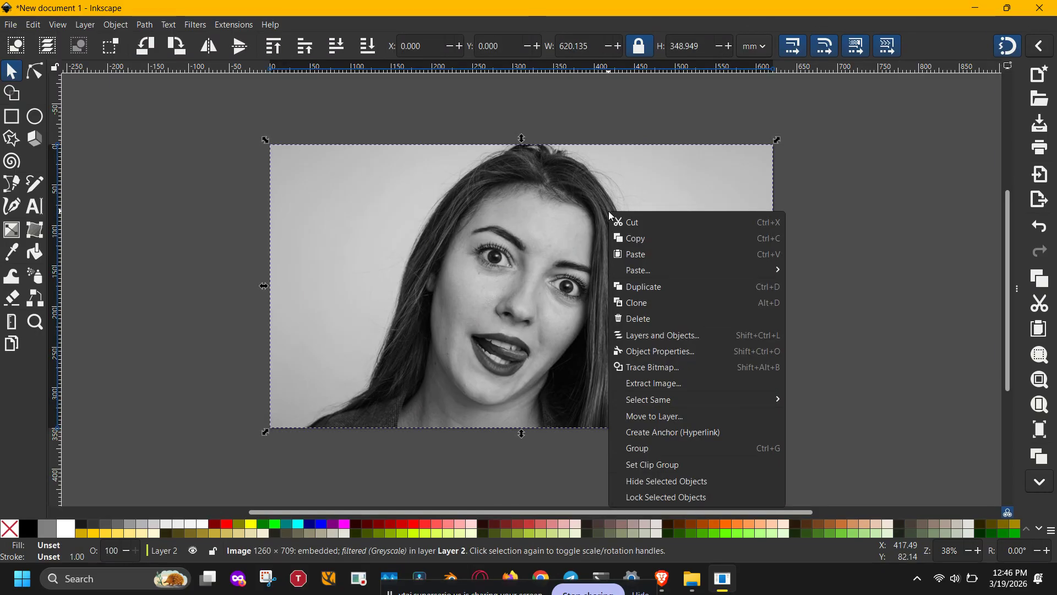
click(923, 184)
key(ctrl+shift+l)
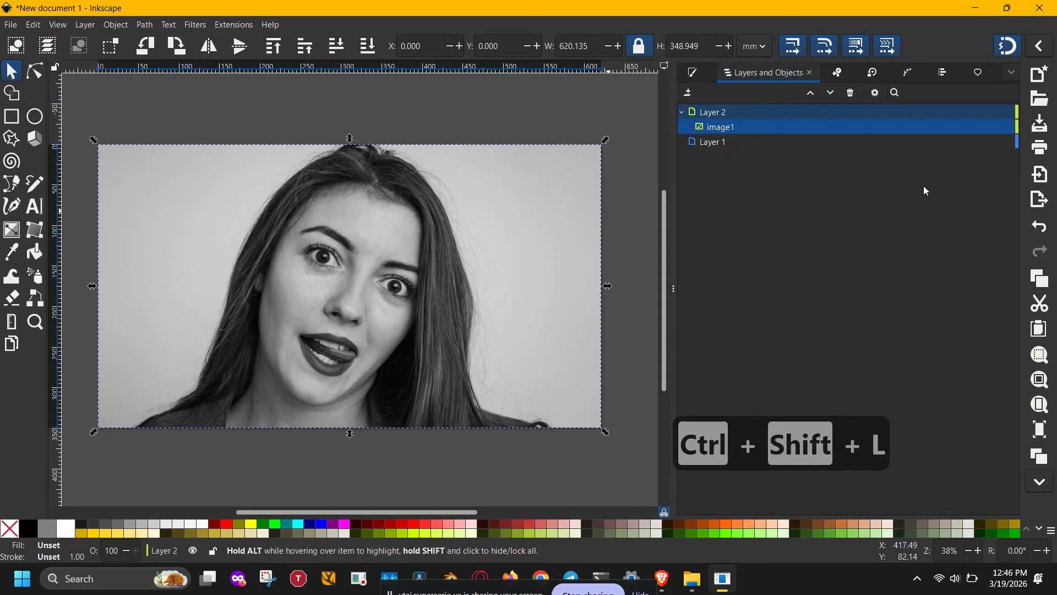
click(720, 142)
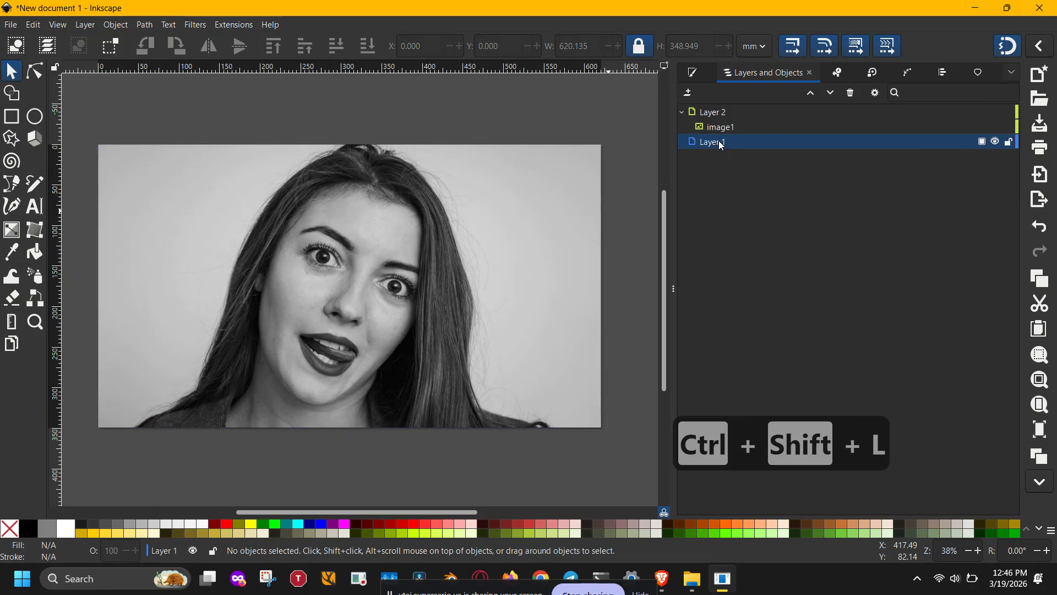
click(688, 92)
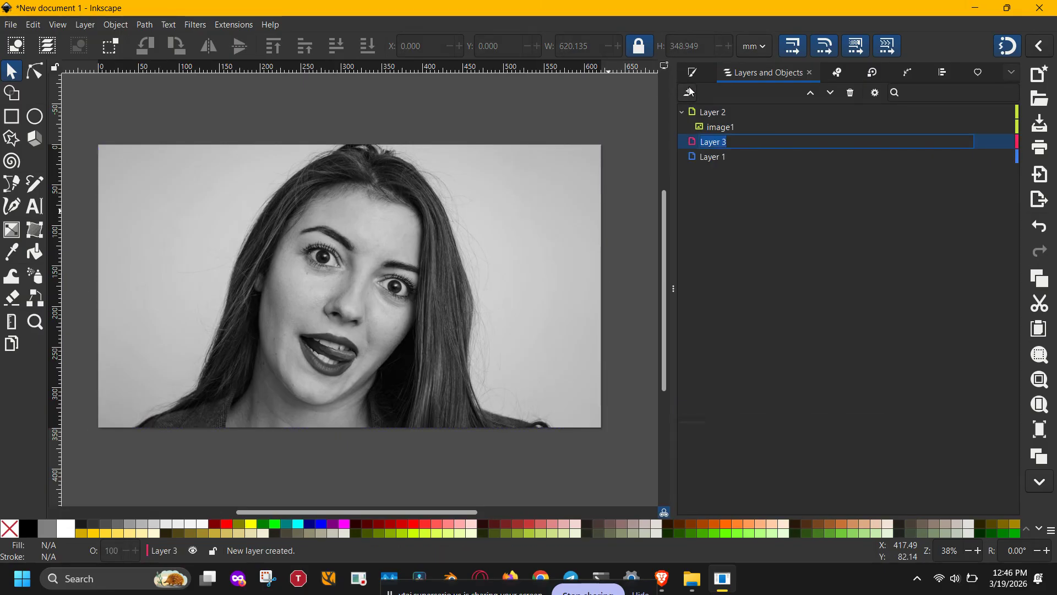
click(742, 205)
drag(897, 113, 890, 154)
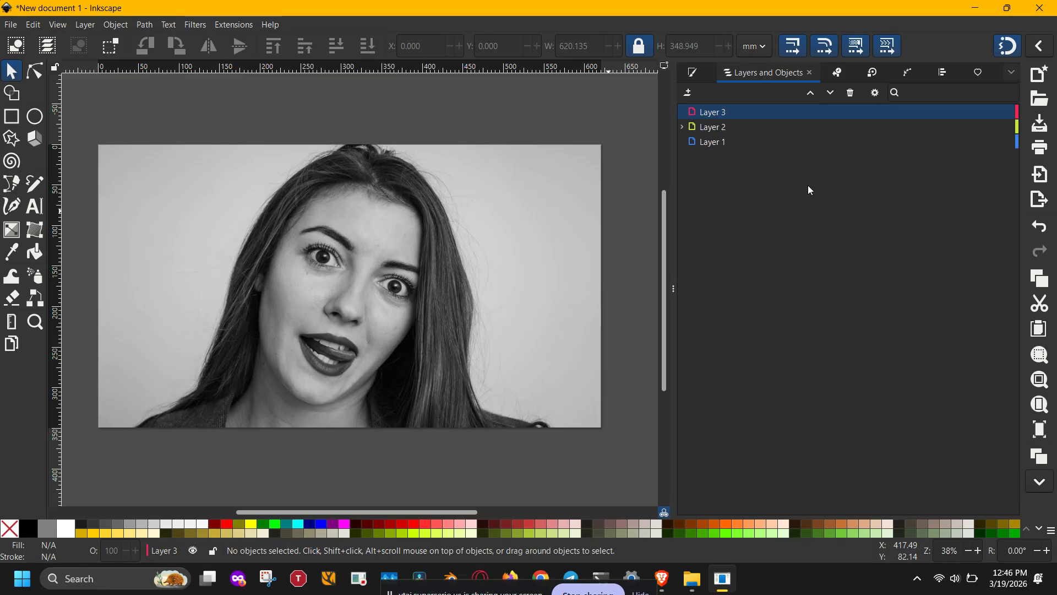
- Expand the portrait's layer and toggle the image's visibility off and on to check what it contains
click(683, 126)
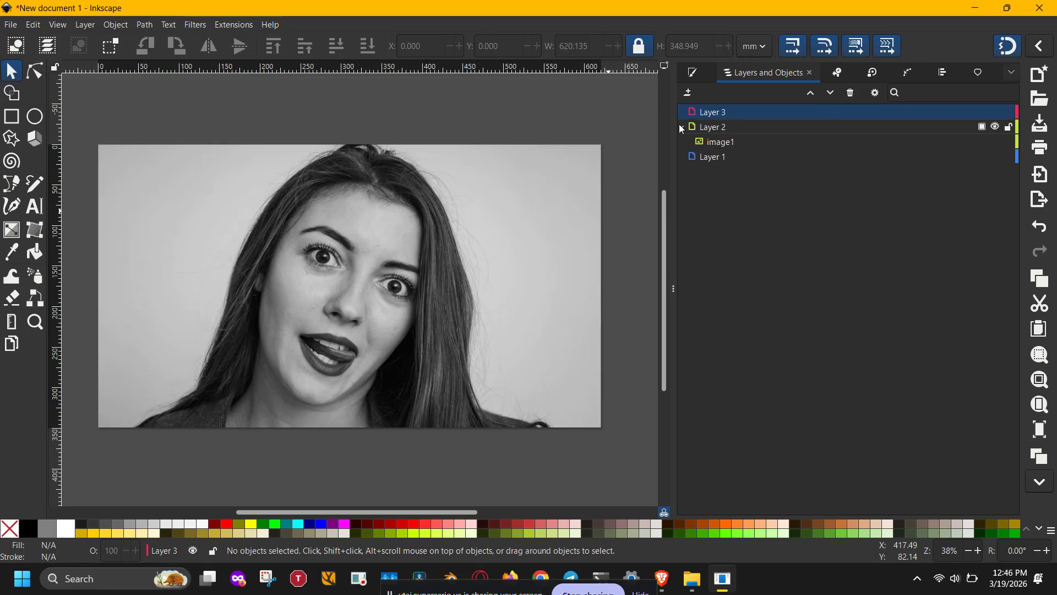
click(719, 141)
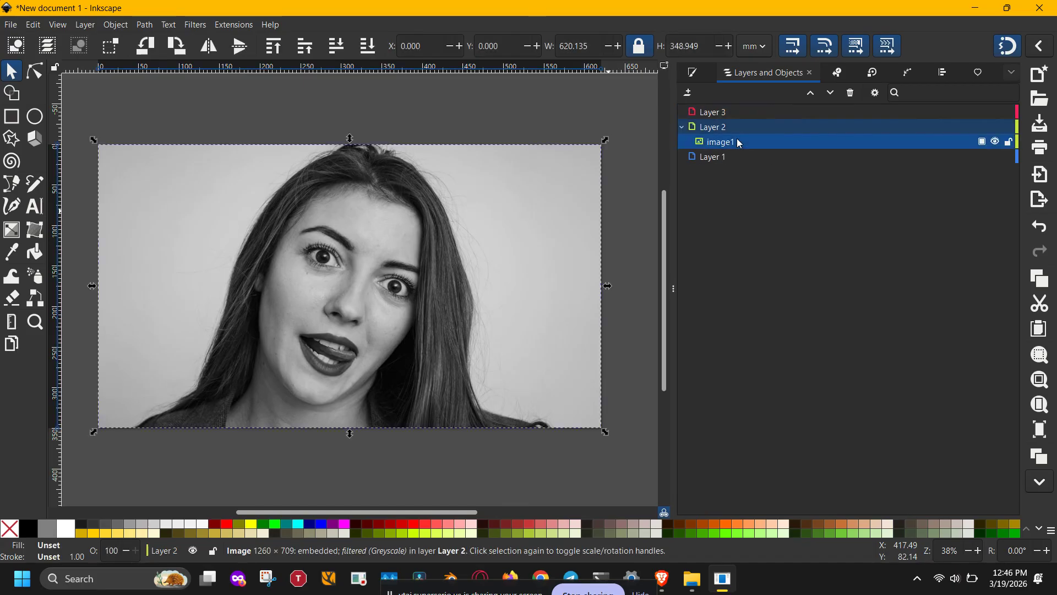
click(995, 142)
click(996, 142)
- On the empty top layer, draw a circle about 25 mm wide and place it at the page's top-left corner
click(712, 112)
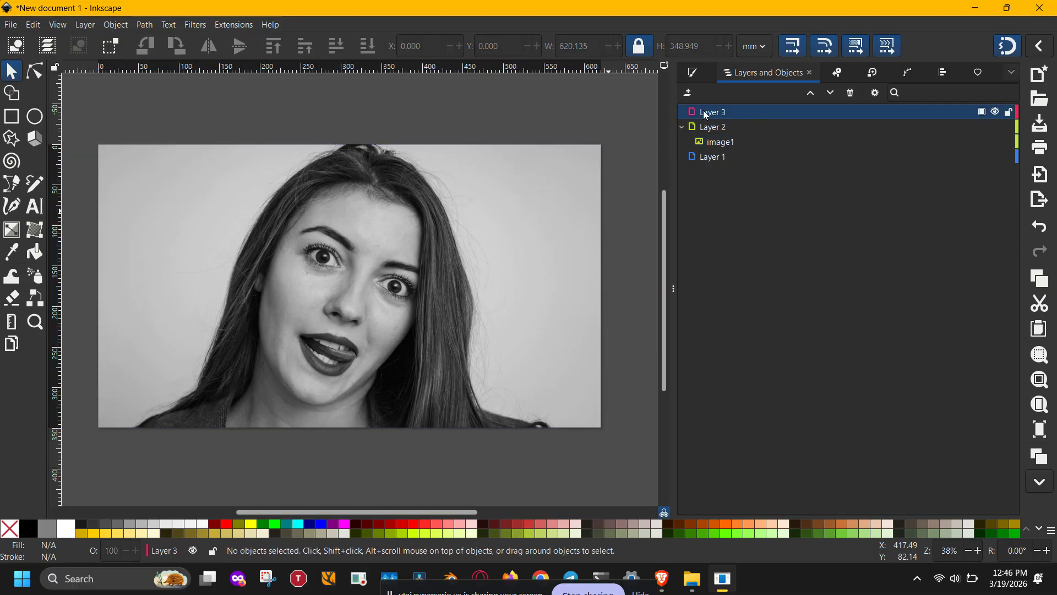
key(e)
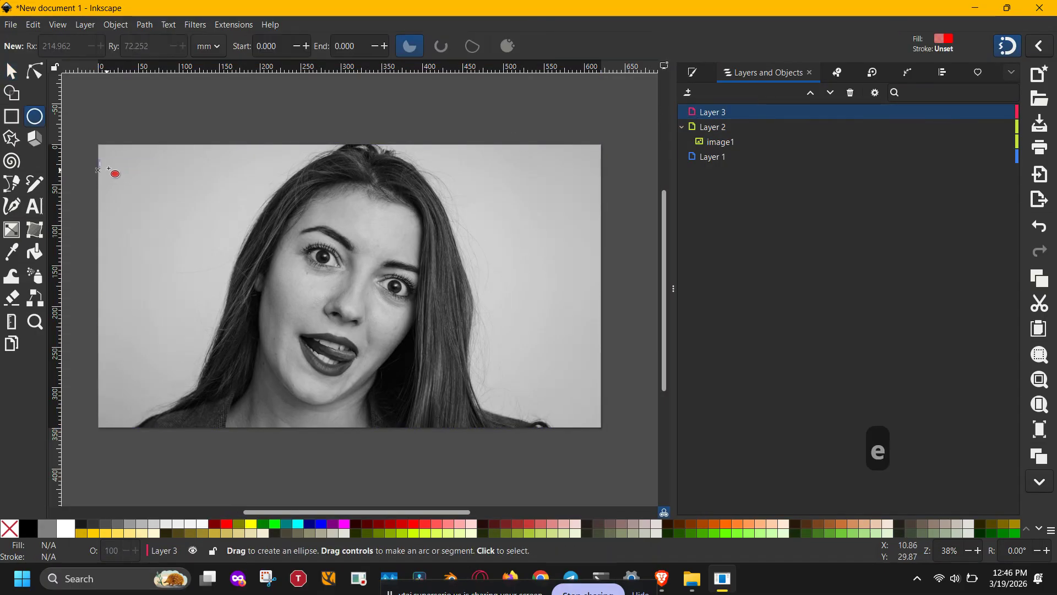
mouse_move(113, 165)
mouse_down()
mouse_move(133, 185)
mouse_move(114, 154)
mouse_move(142, 184)
mouse_up()
key(s)
key(ctrl+z)
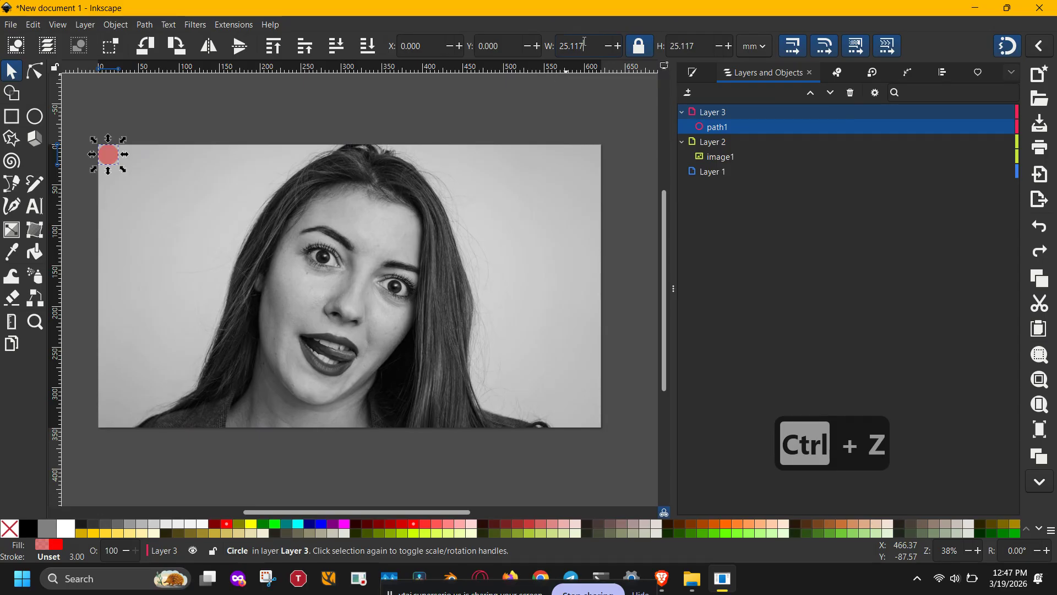
- Scale the circle proportionally to a width of 7 mm and give it a black fill
drag(585, 42, 557, 49)
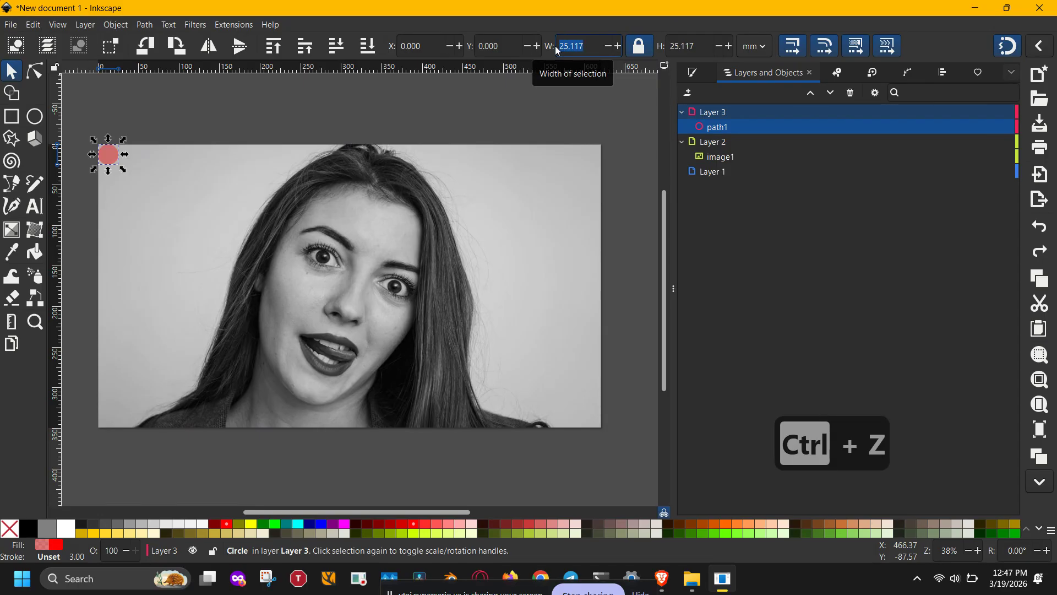
text(7)
key(Return)
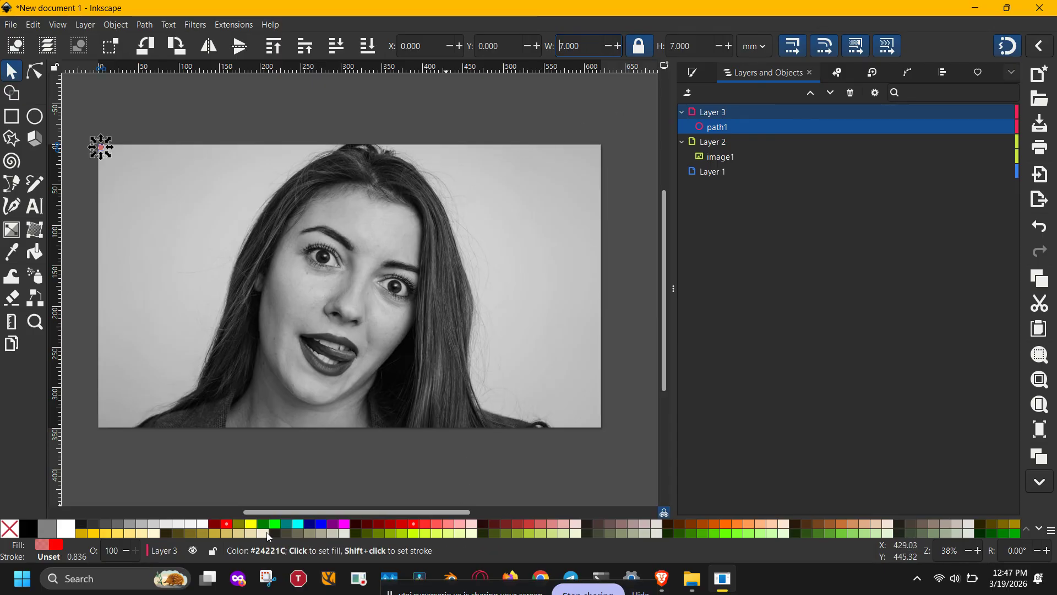
click(28, 526)
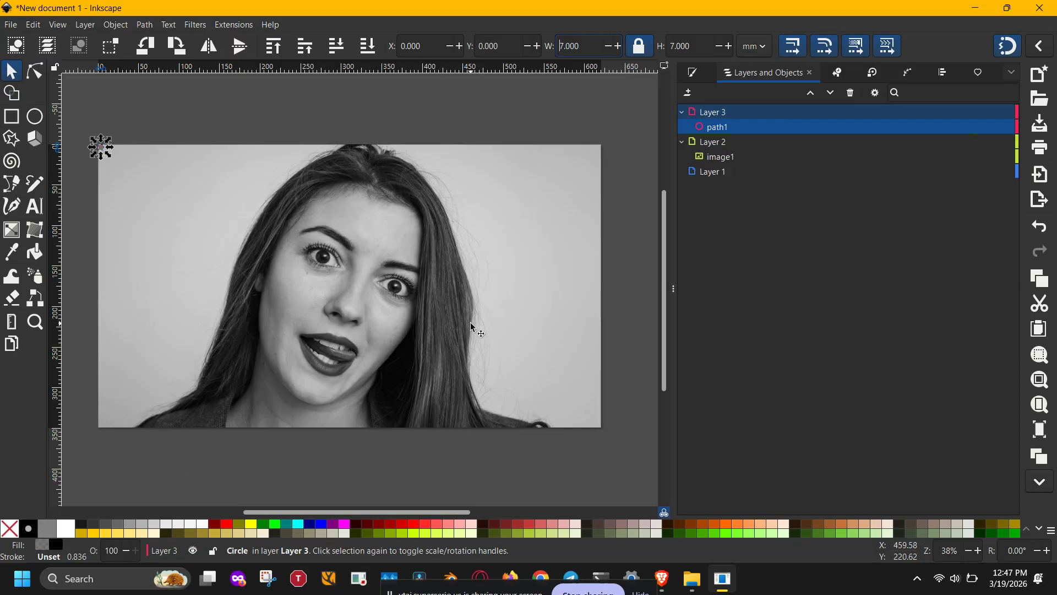
key(Escape)
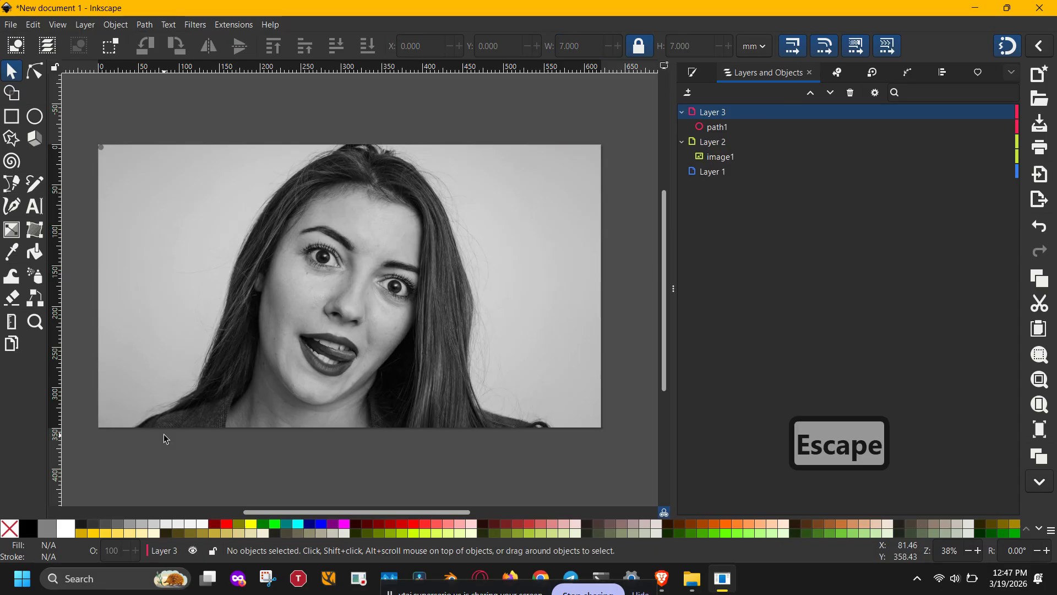
- Reselect the small circle and give it a black stroke
drag(117, 123, 97, 296)
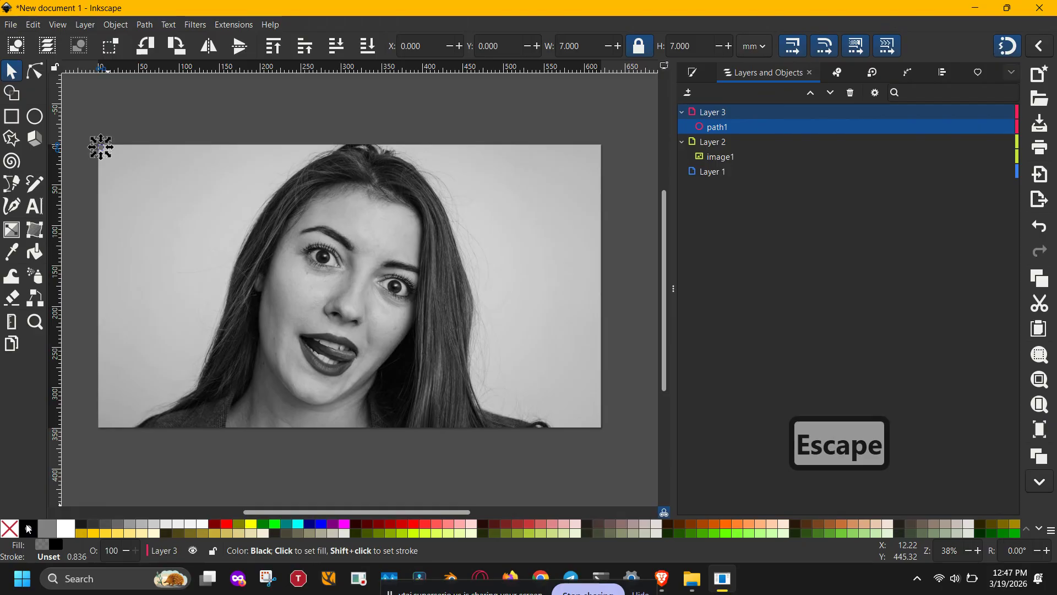
shift+click(11, 529)
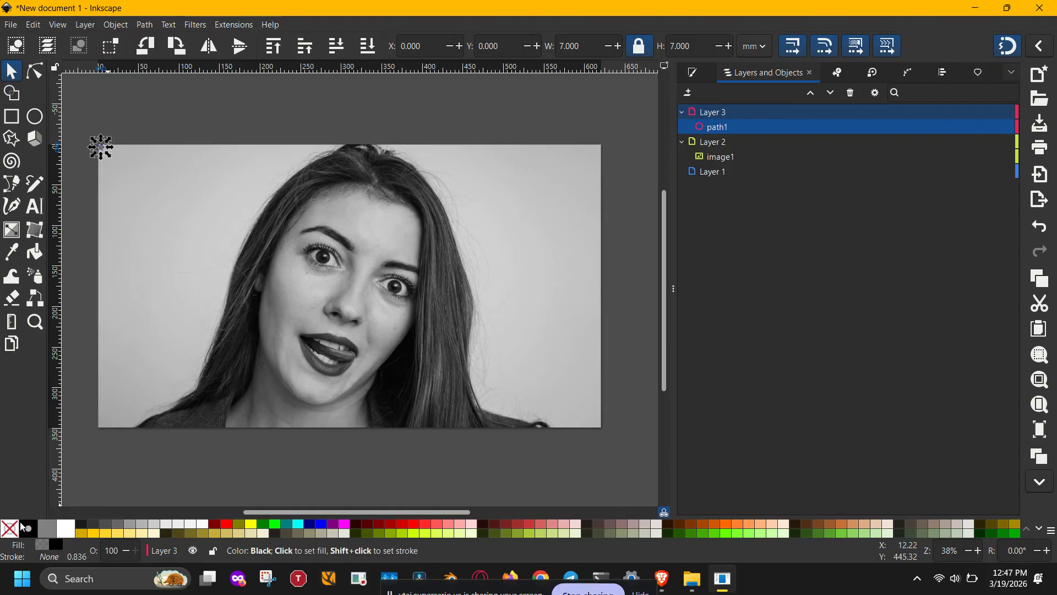
shift+click(28, 528)
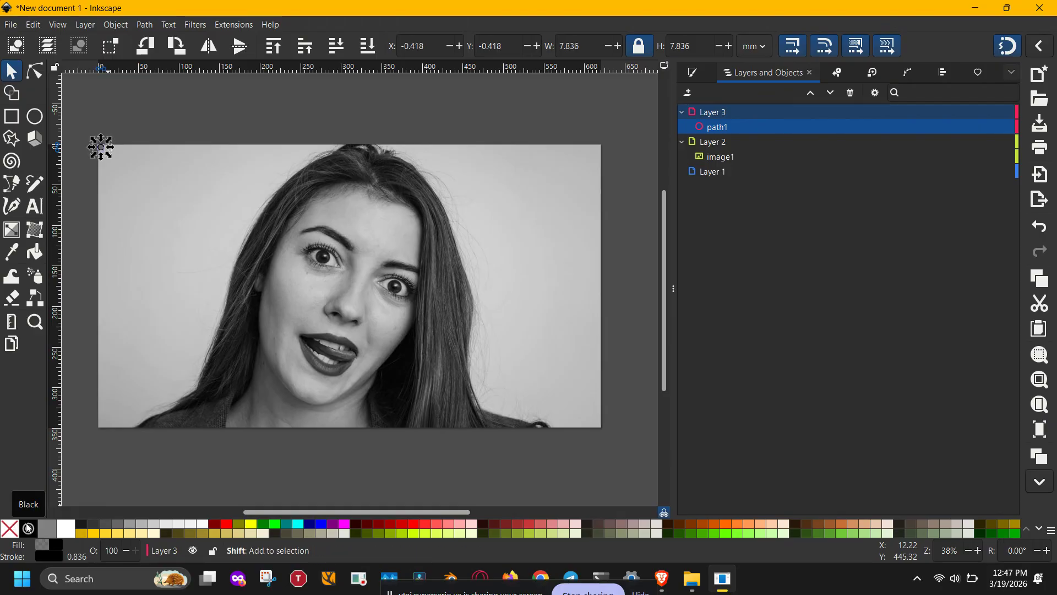
shift+click(11, 529)
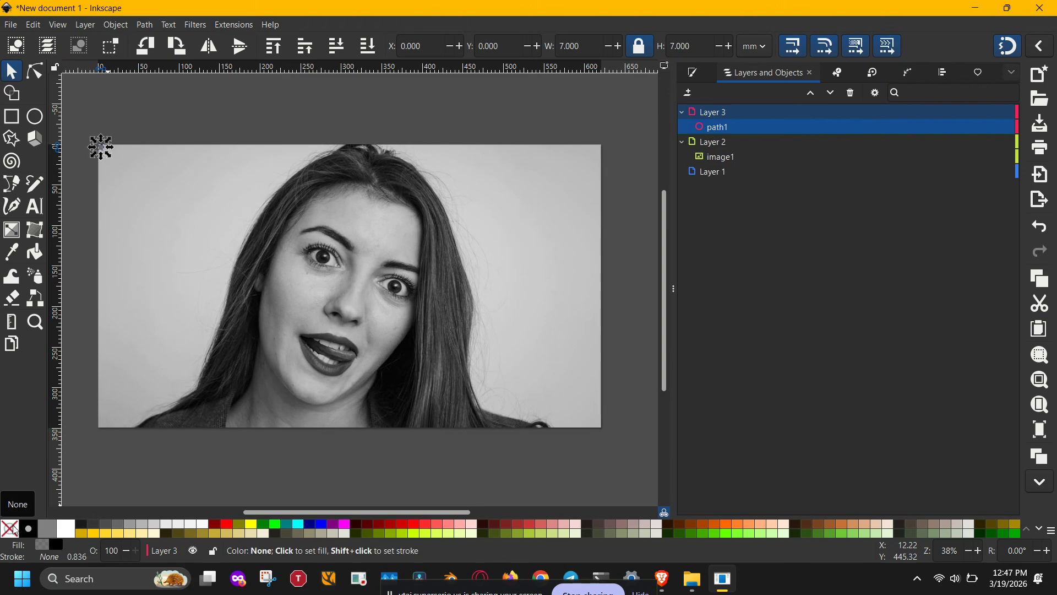
shift+click(24, 532)
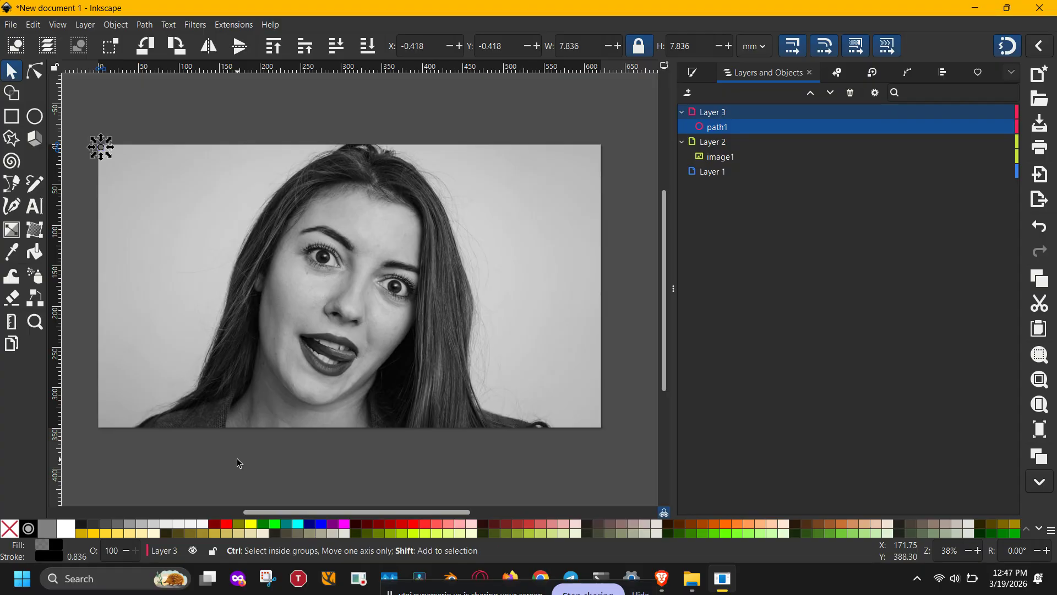
- Align the circle and the portrait together to the left and top edges of the page
key(ctrl+shift+a)
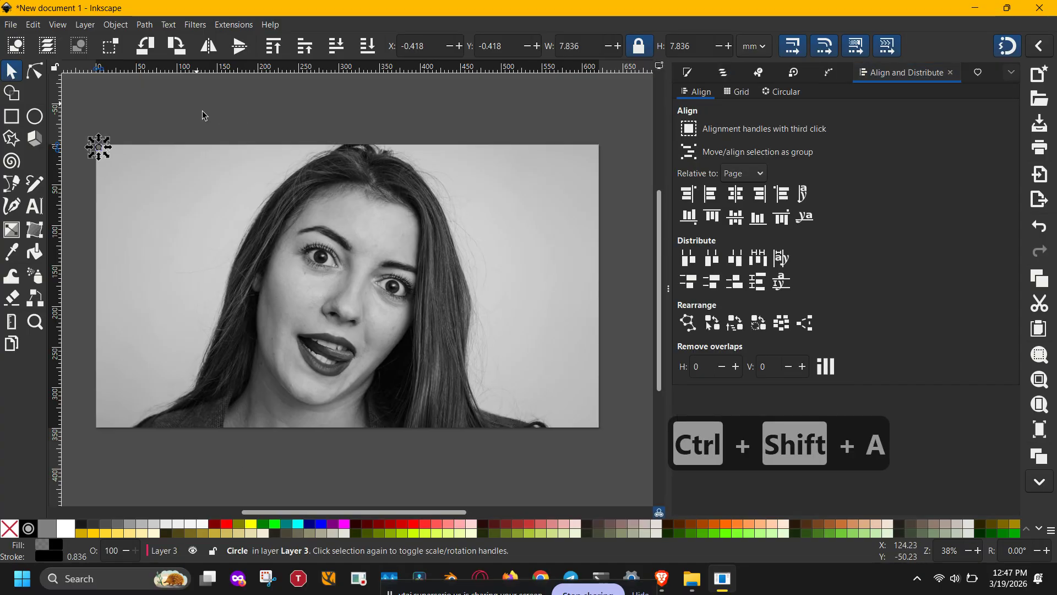
drag(625, 116, 301, 464)
drag(423, 481, 217, 480)
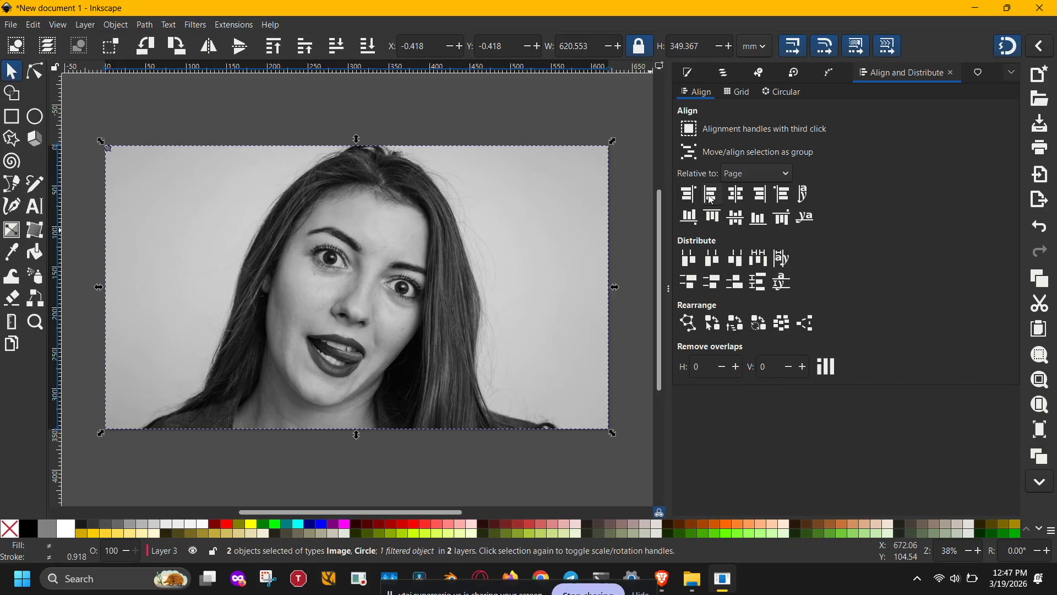
click(709, 196)
click(713, 217)
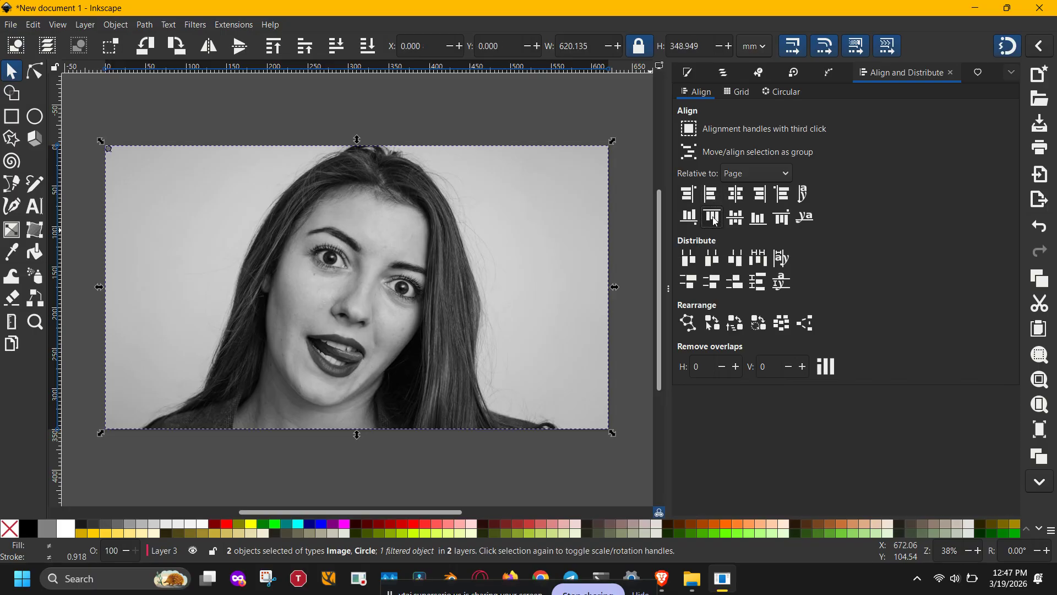
click(526, 113)
- Switch the circle's fill color mode to HSL and raise the fill's alpha to 100
drag(183, 121, 95, 173)
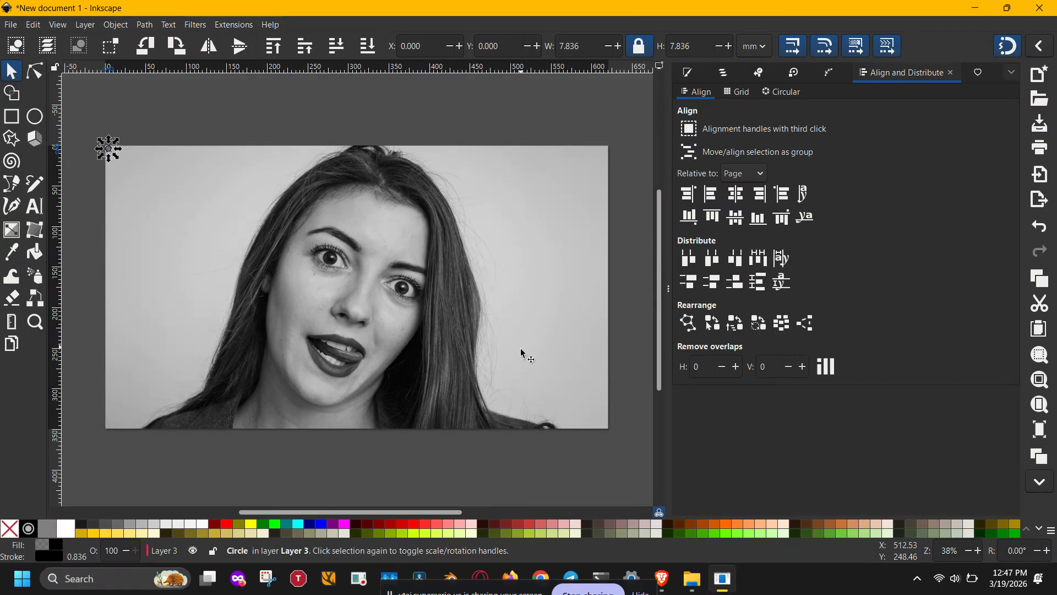
click(691, 73)
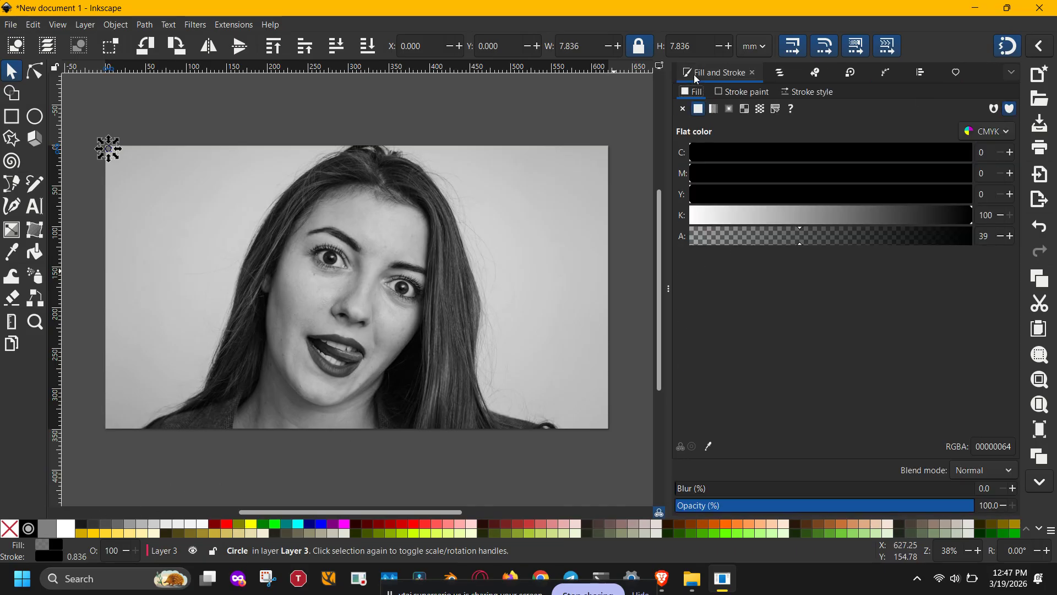
click(961, 131)
click(964, 131)
click(969, 131)
click(976, 83)
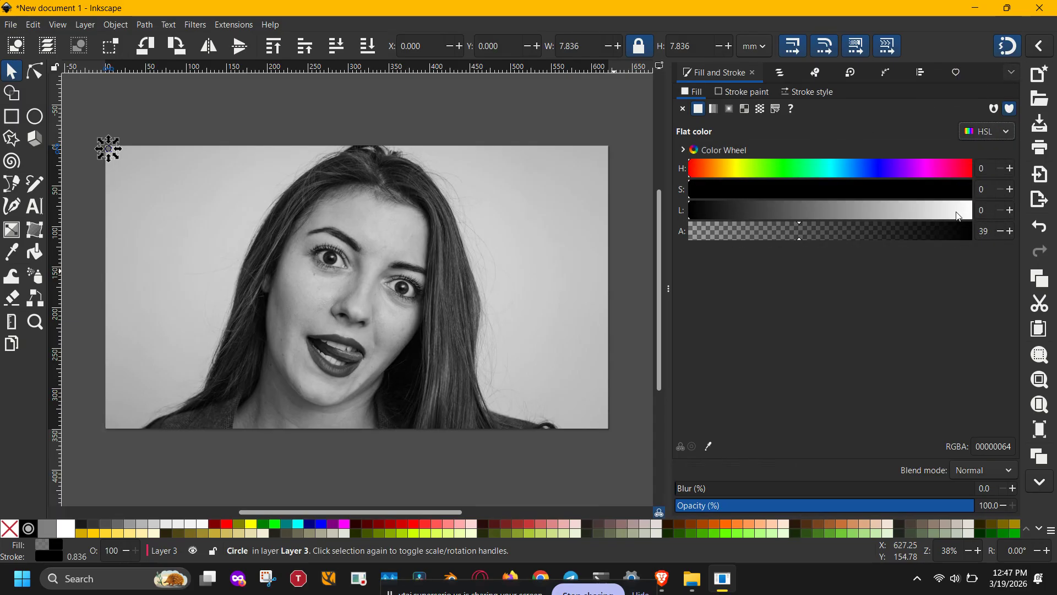
drag(897, 239, 994, 245)
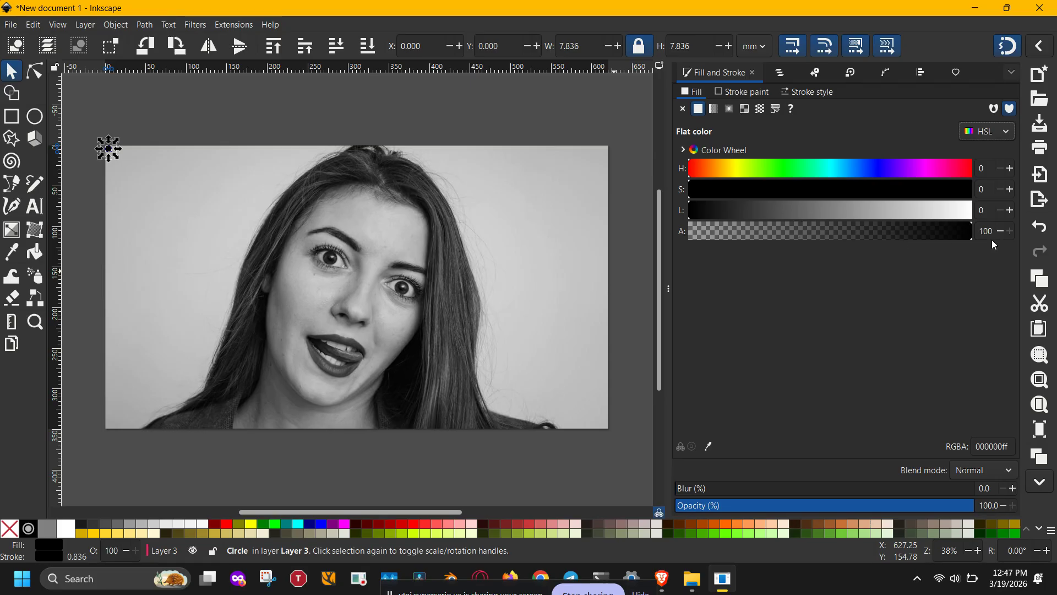
- Set up tiled clones of the circle to trace the drawing's color, applying the picked value to presence and size but not color
click(1017, 71)
click(900, 183)
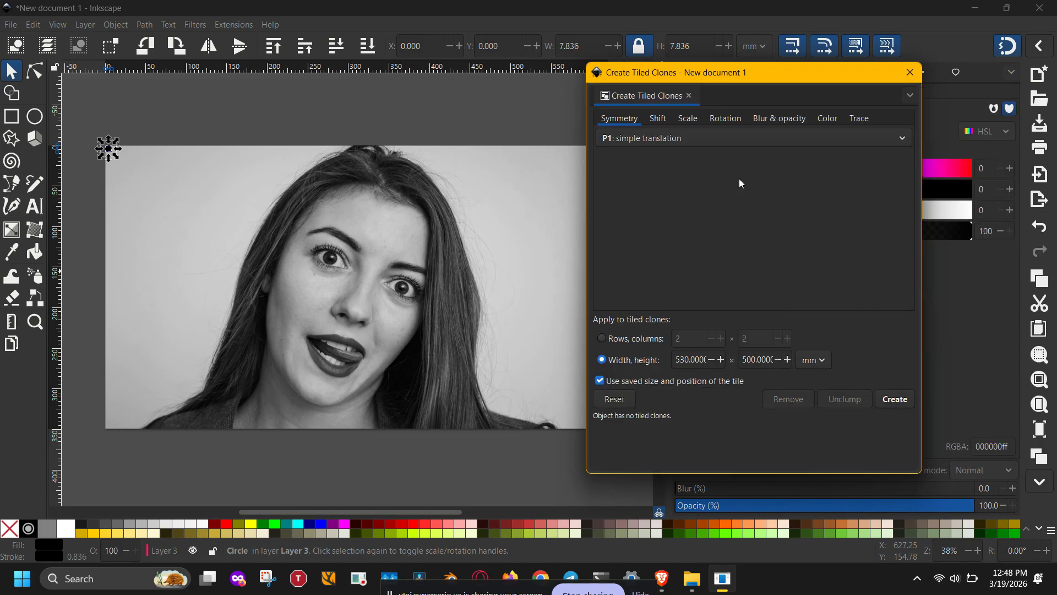
click(858, 119)
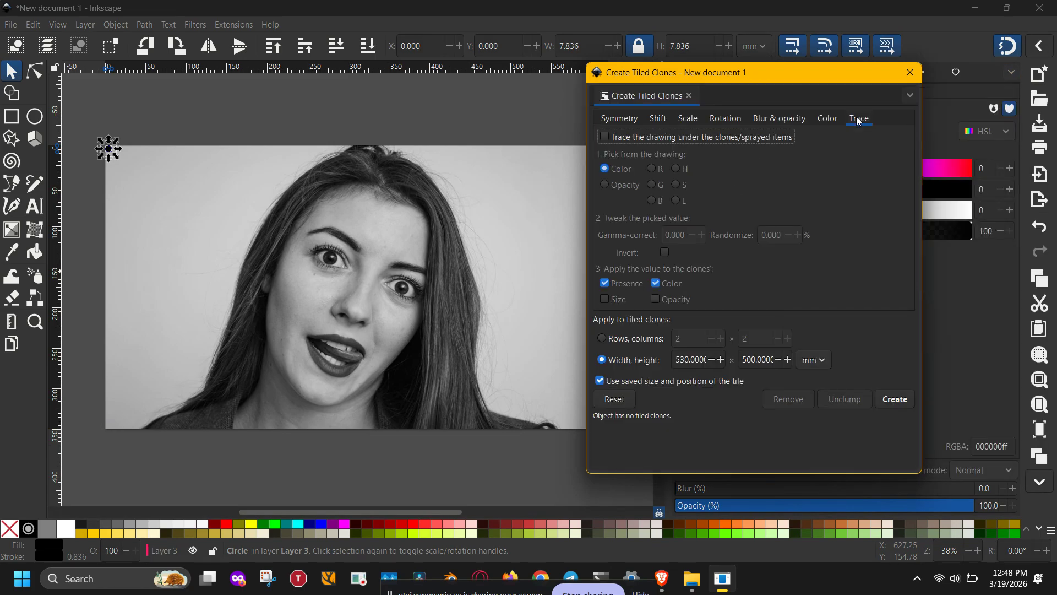
click(606, 137)
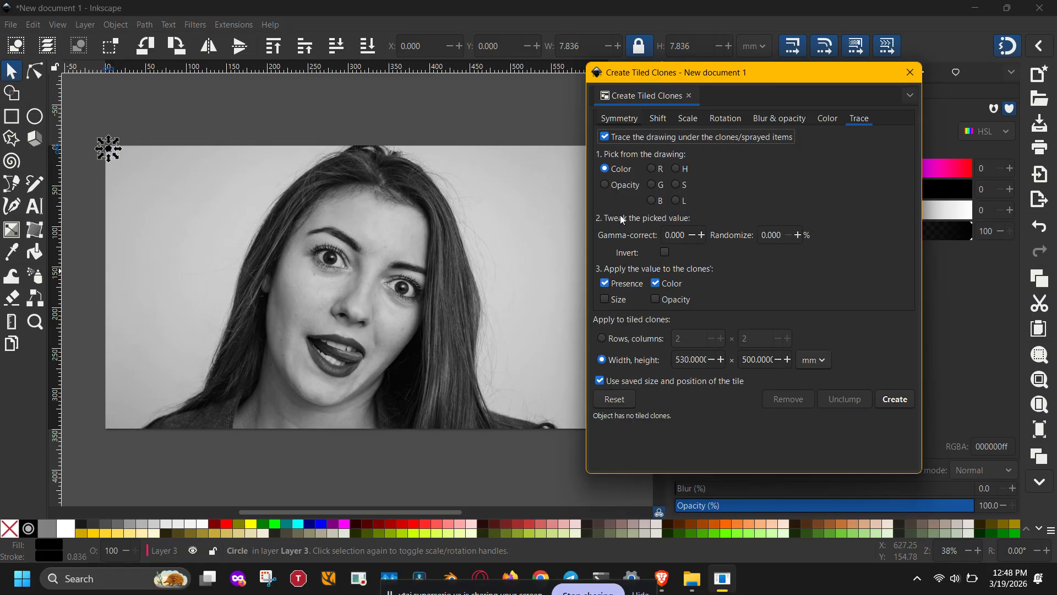
click(616, 173)
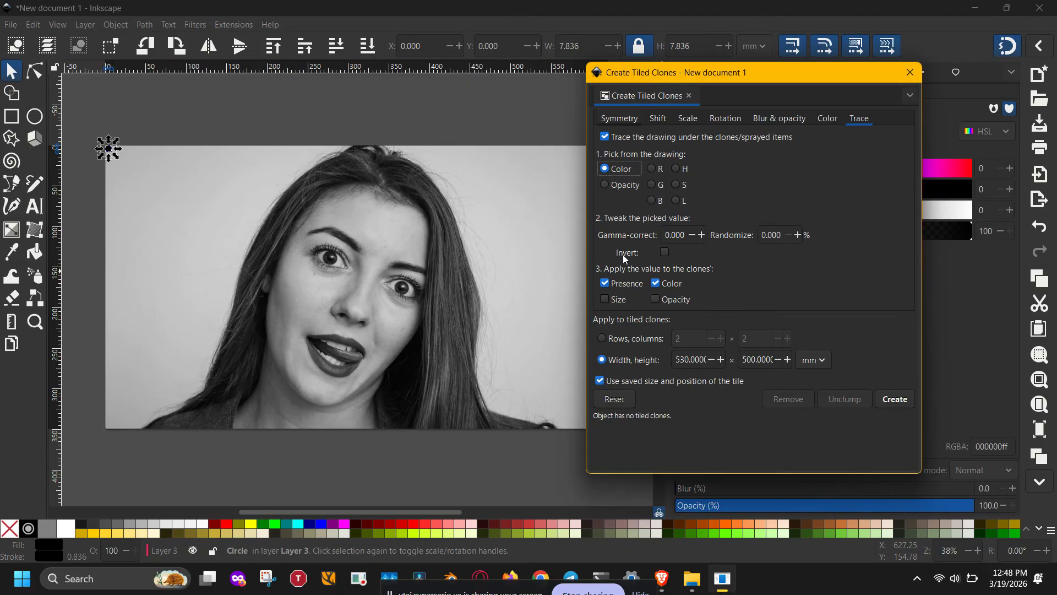
click(656, 282)
click(604, 299)
- Check the portrait's dimensions and set the tiled clones' coverage to a width of 620 mm and height of 348 mm
click(465, 303)
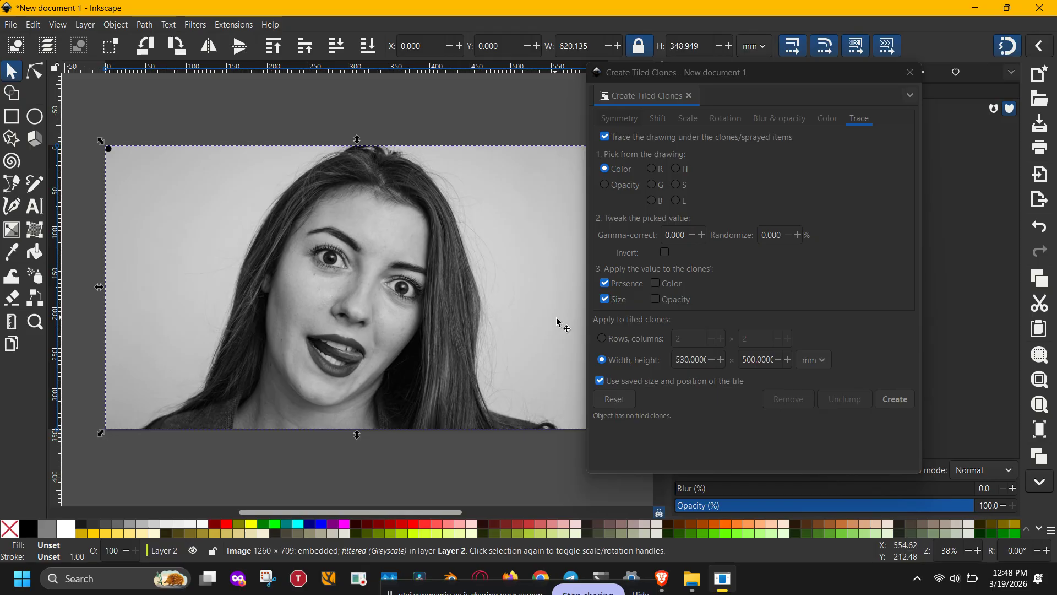
click(698, 360)
double_click(699, 360)
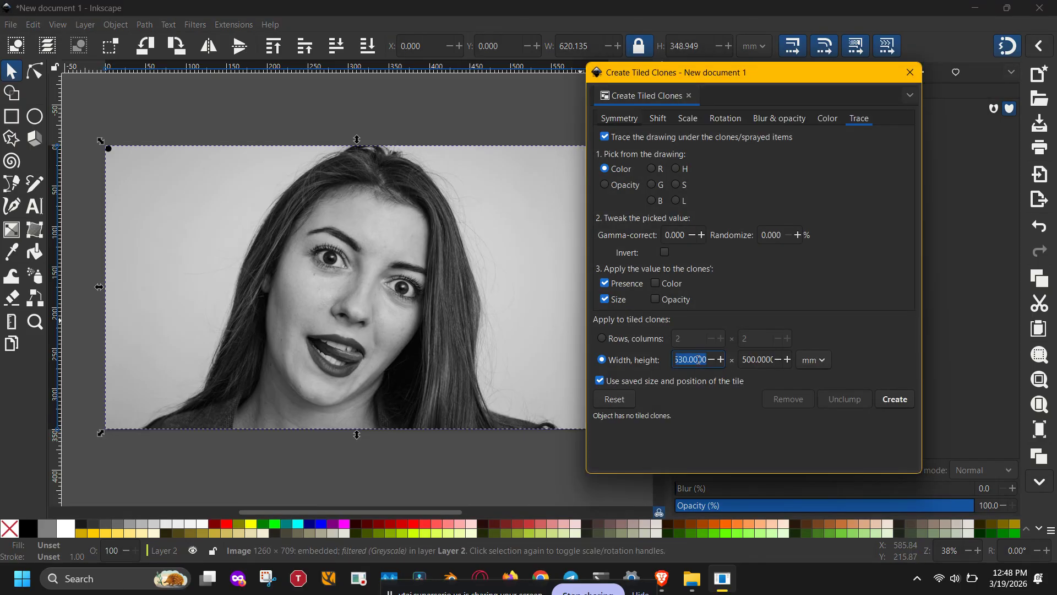
text(620)
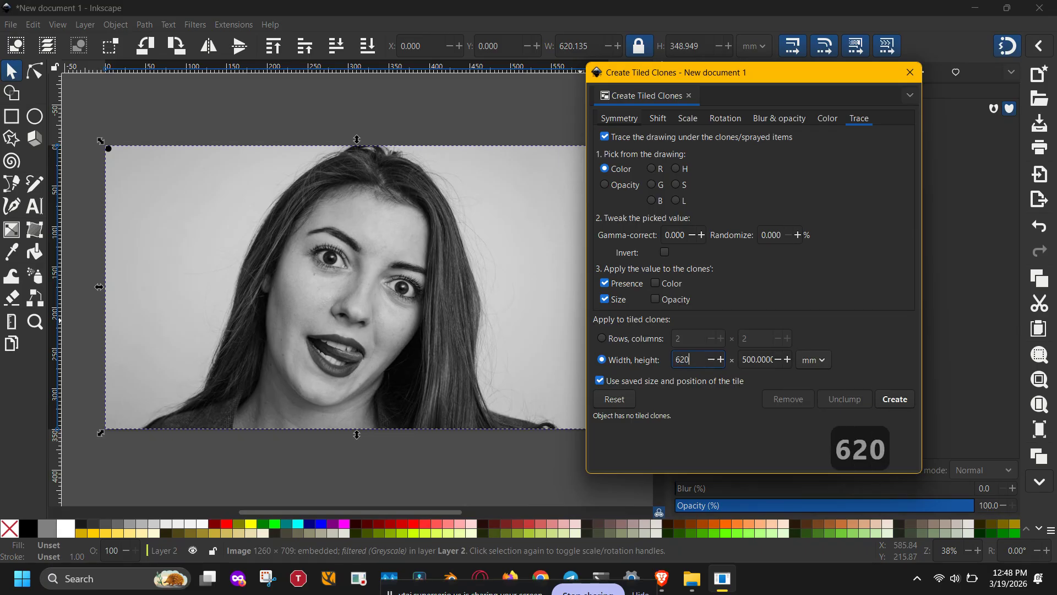
double_click(757, 360)
text(34)
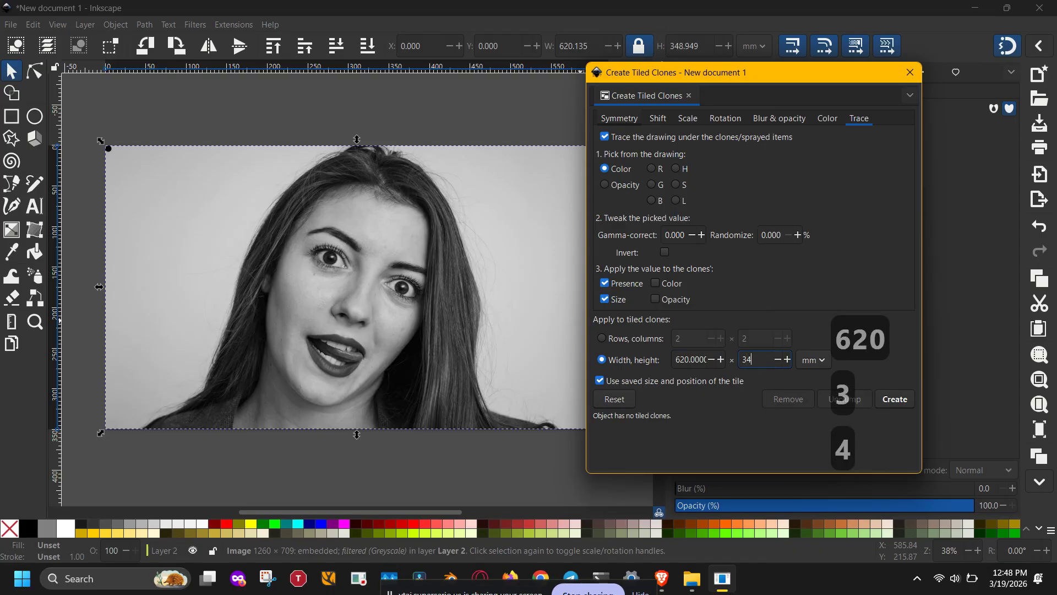
text(8)
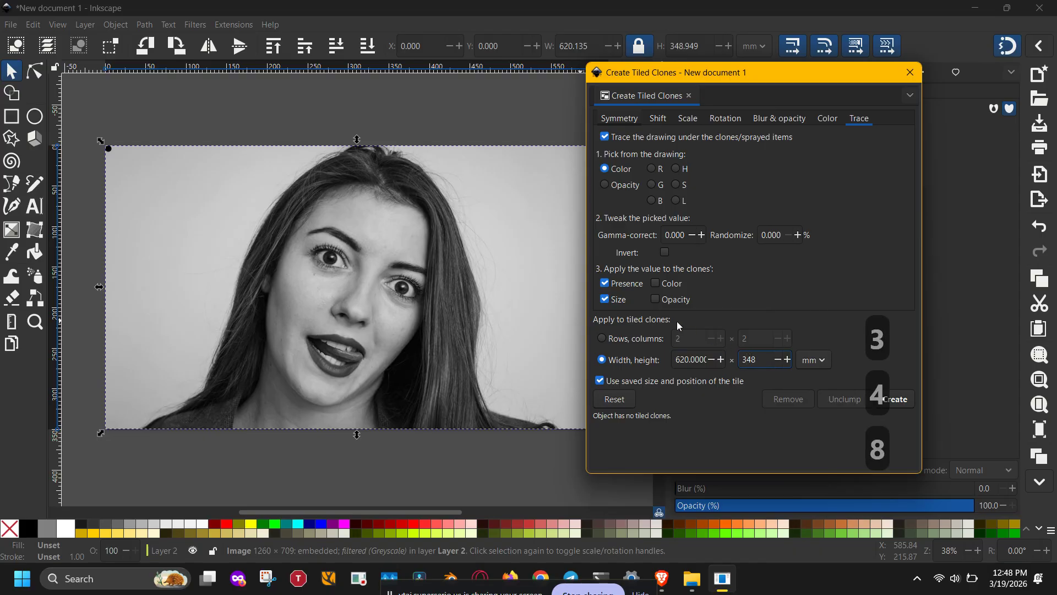
- Reselect the small circle, create the tiled clones over the portrait, and close the tiled clones settings
mouse_move(151, 117)
mouse_down()
mouse_move(78, 162)
mouse_move(81, 174)
mouse_up()
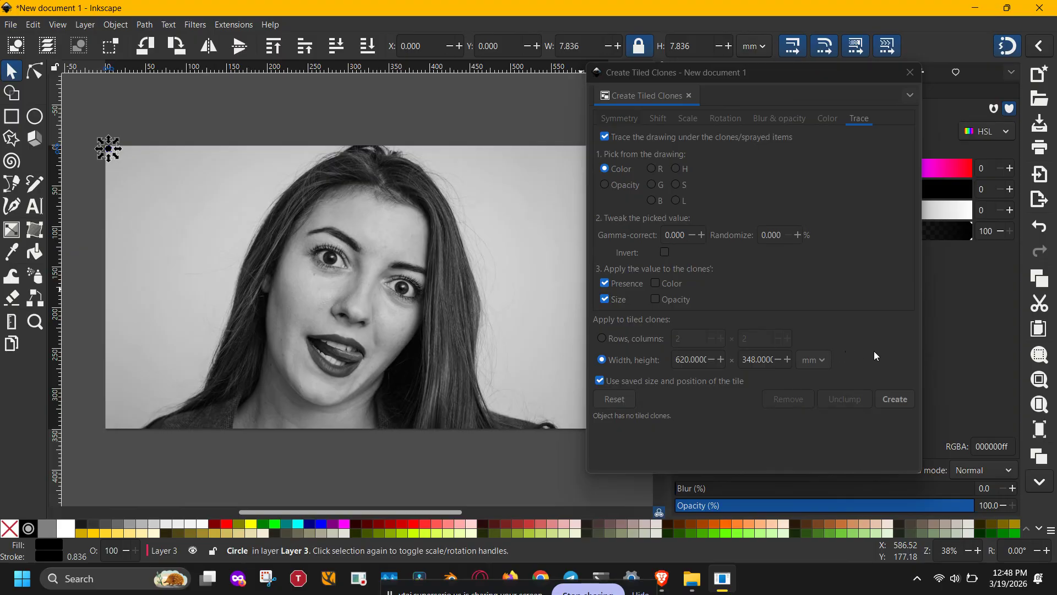
click(898, 381)
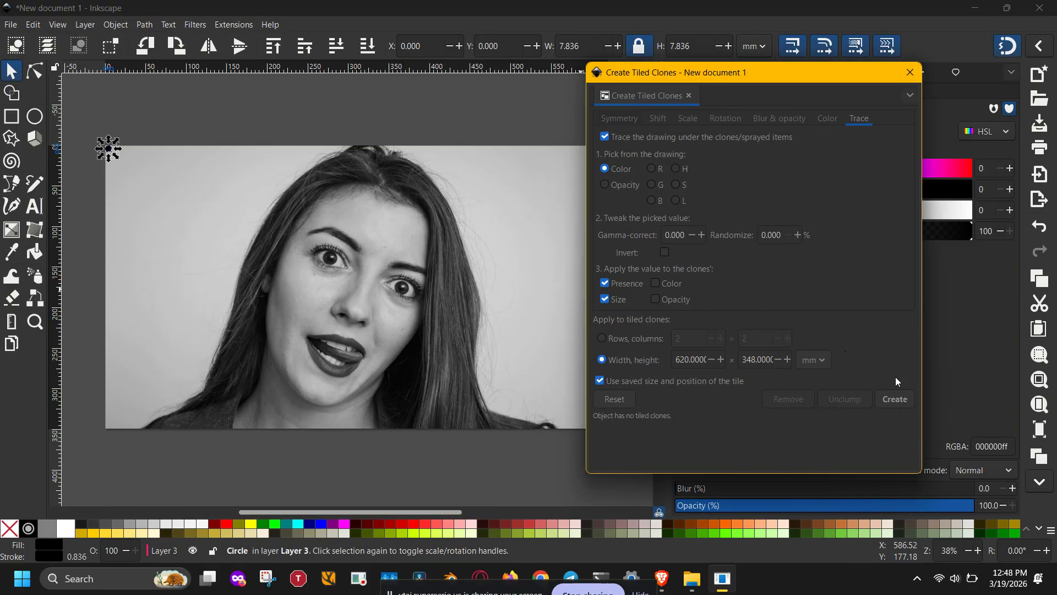
click(897, 399)
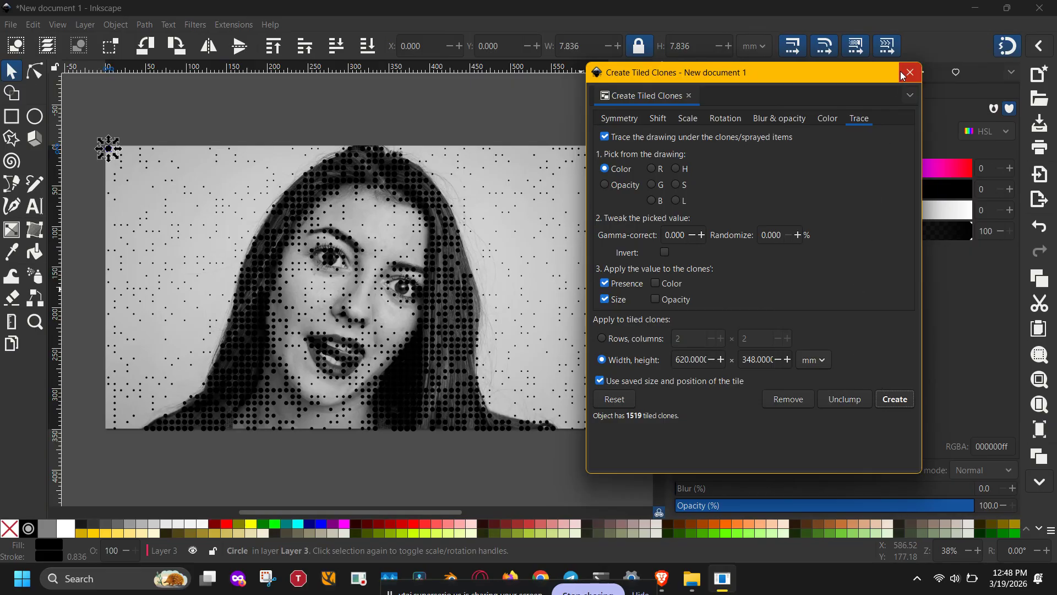
drag(878, 74, 870, 131)
click(895, 129)
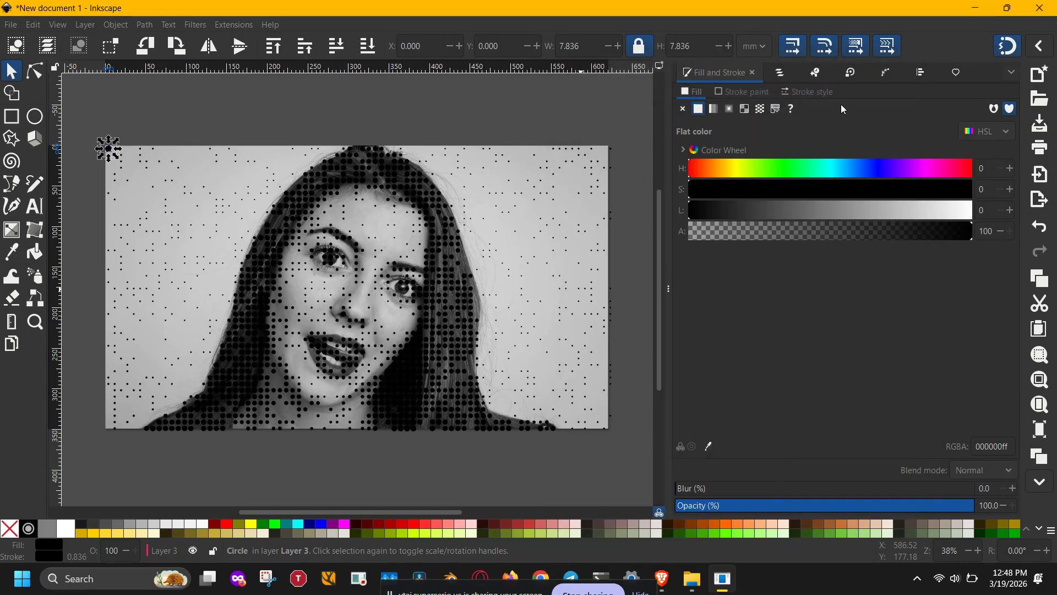
- Hide the portrait image beneath the dot pattern
click(780, 73)
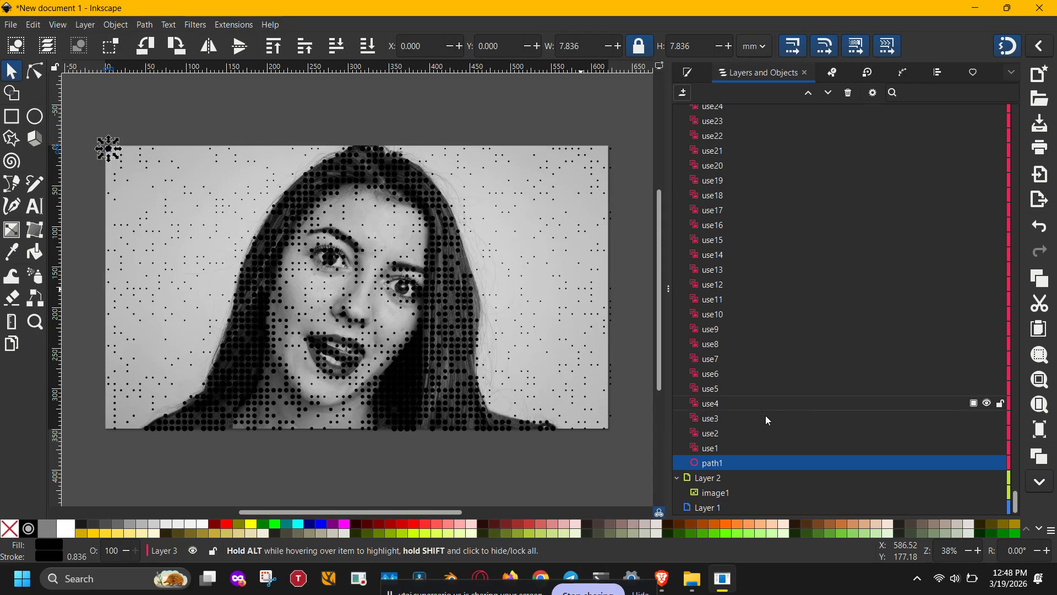
click(988, 493)
click(988, 493)
click(988, 493)
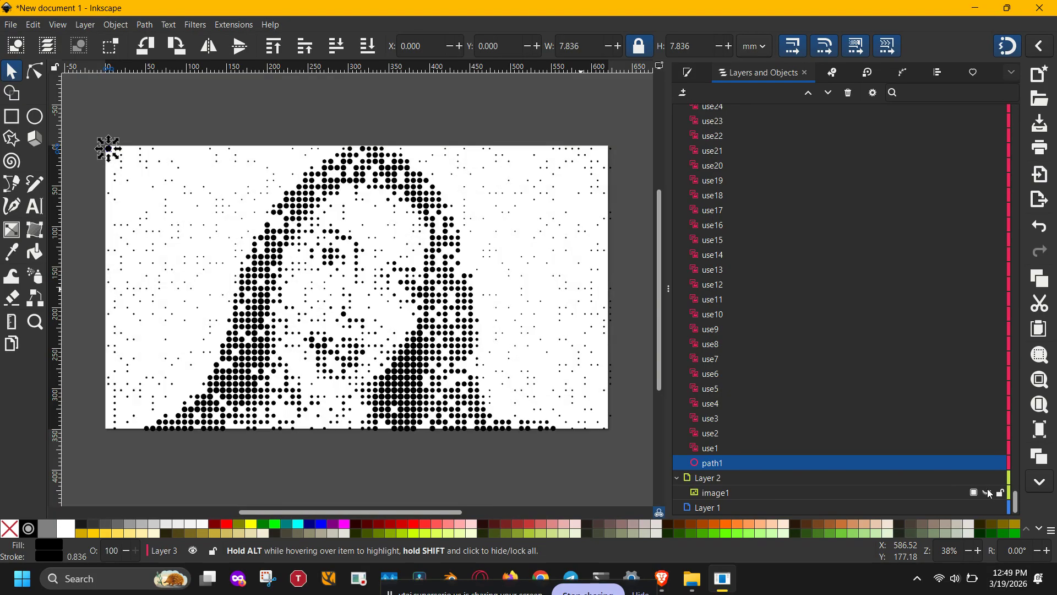
- Deselect everything and examine the dot pattern from a distance and back at its original zoom
click(515, 458)
key(minus)
key(minus)
key(minus)
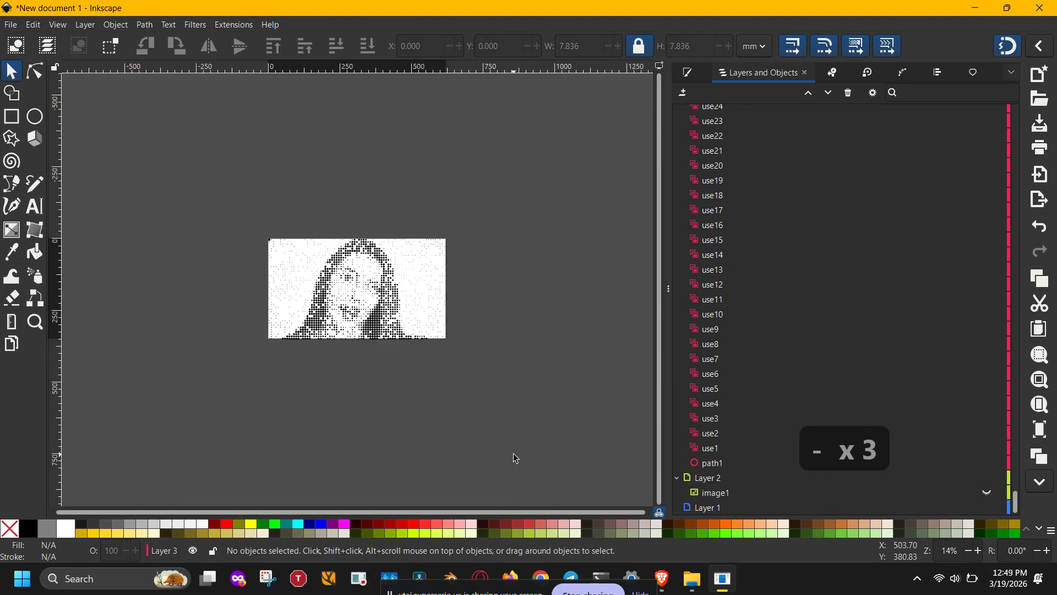
key(plus)
key(plus)
key(plus)
key(plus)
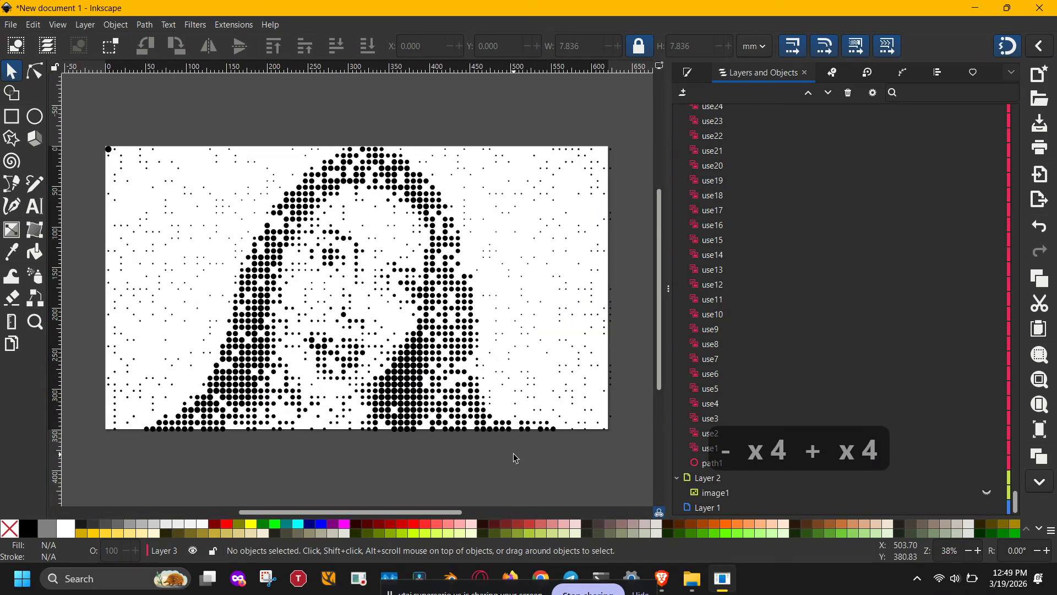
- Collapse Layer 3 so its clones are not listed individually
scroll(741, 266, up, 20)
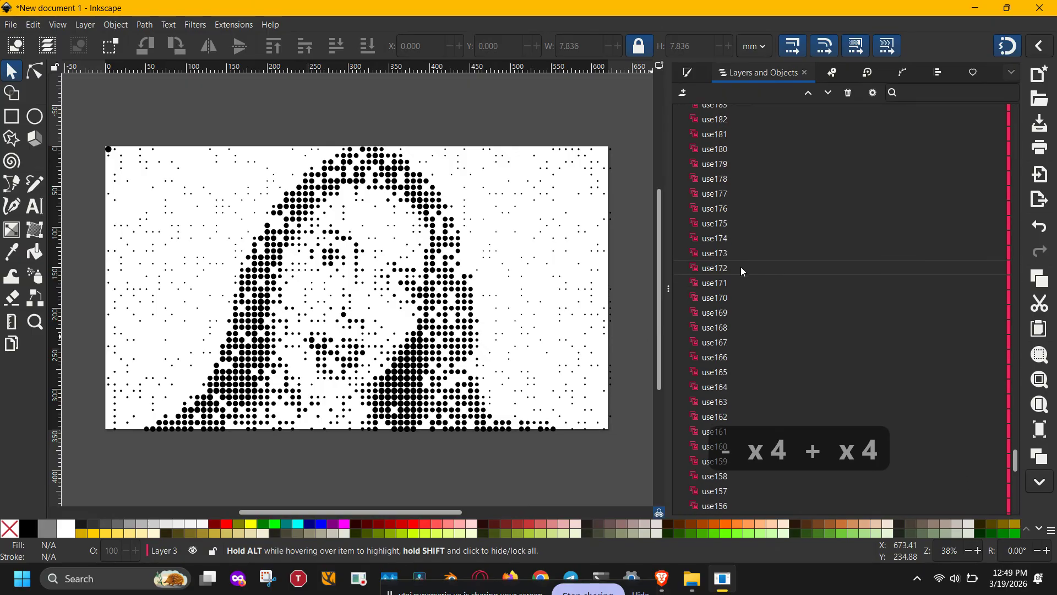
drag(1015, 421, 808, 95)
click(678, 112)
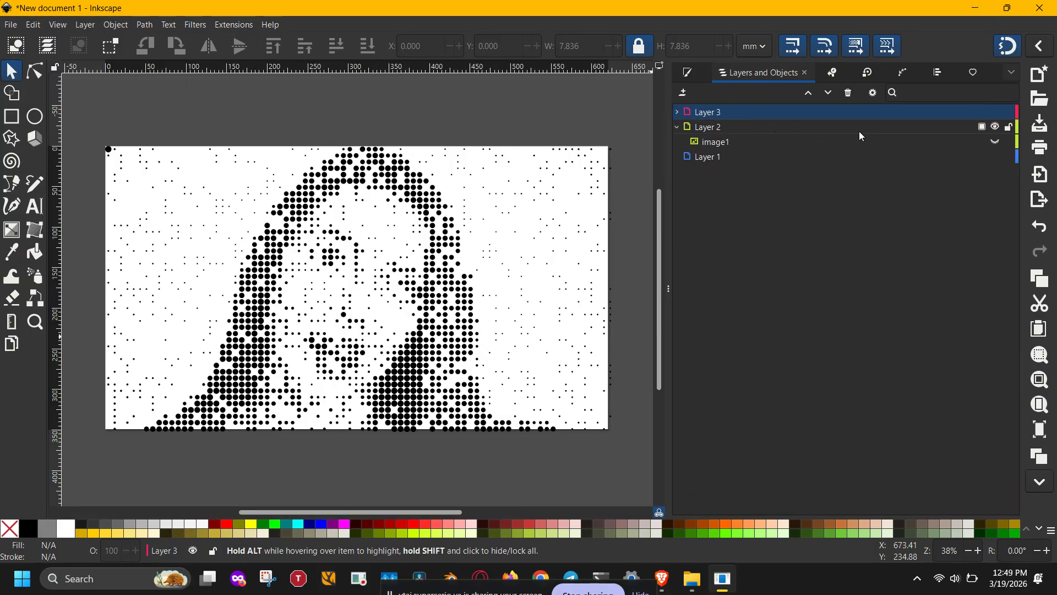
- Make the portrait image visible again and hide its whole Layer 2, keeping the dots on Layer 3 shown
click(995, 143)
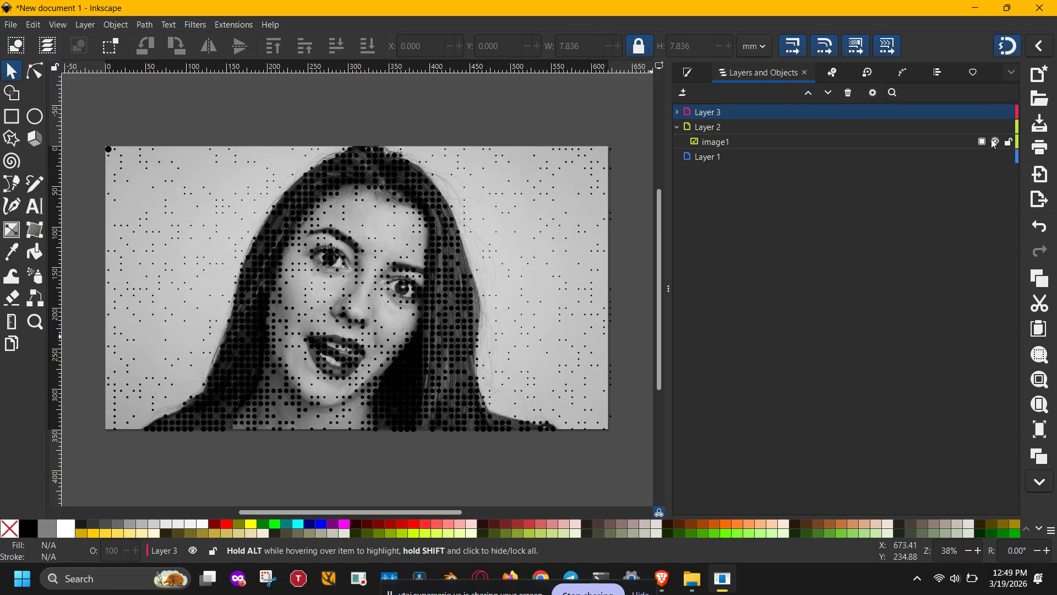
click(996, 112)
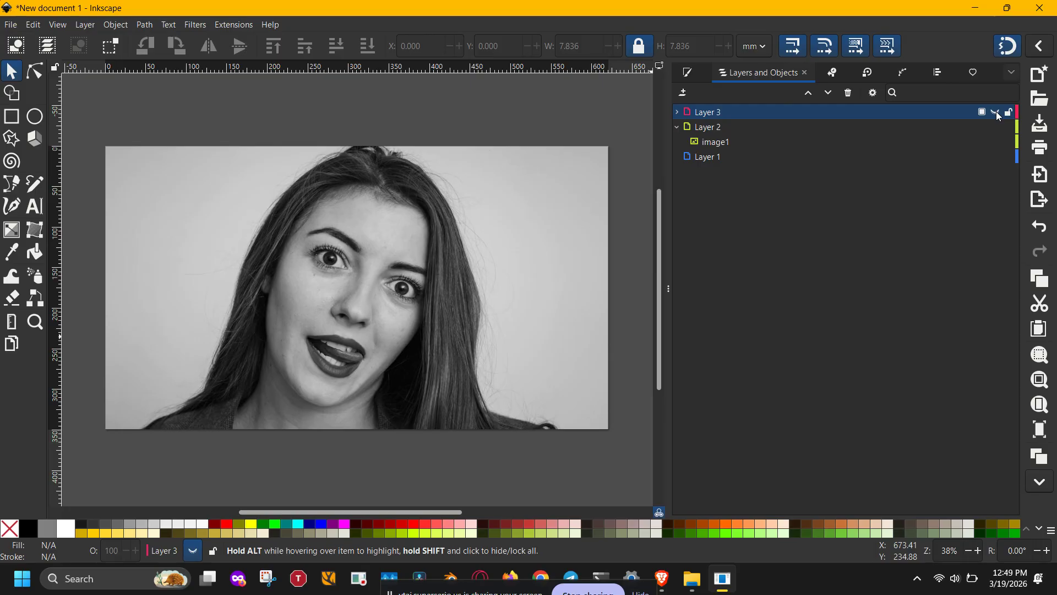
click(997, 127)
click(996, 112)
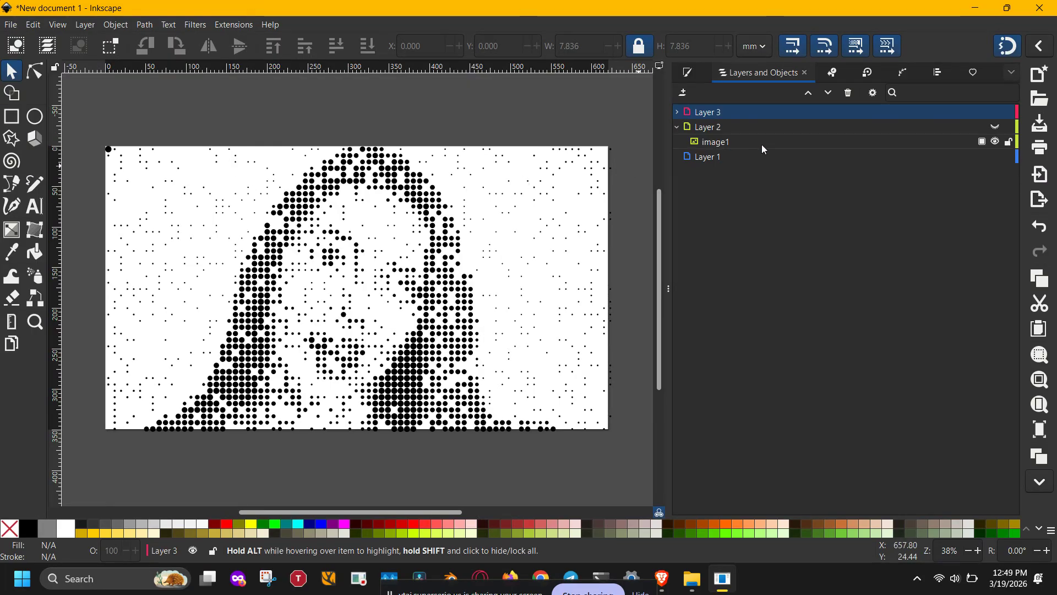
click(1010, 72)
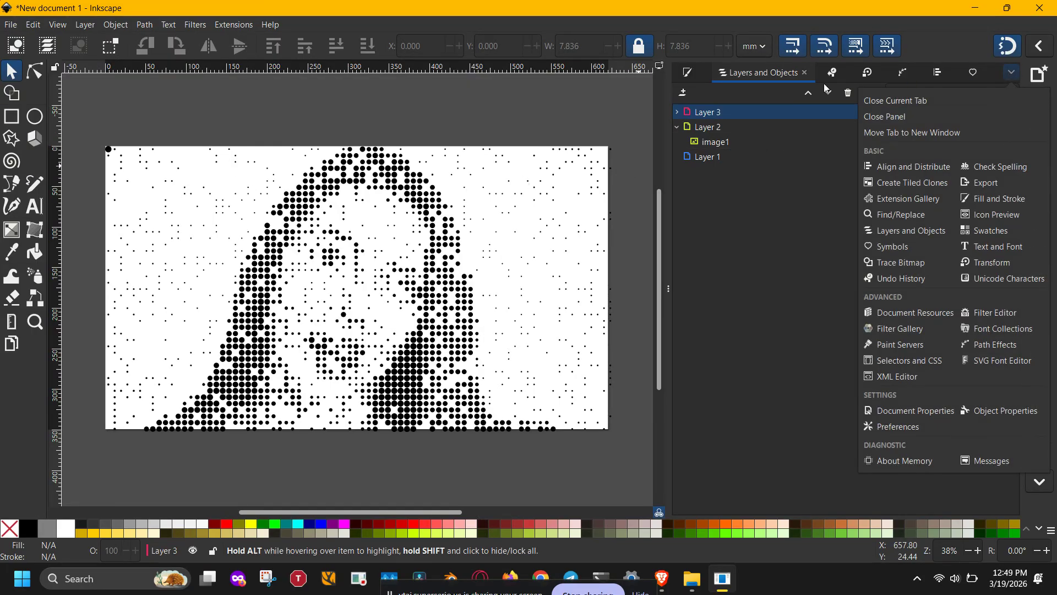
click(78, 118)
key(ctrl)
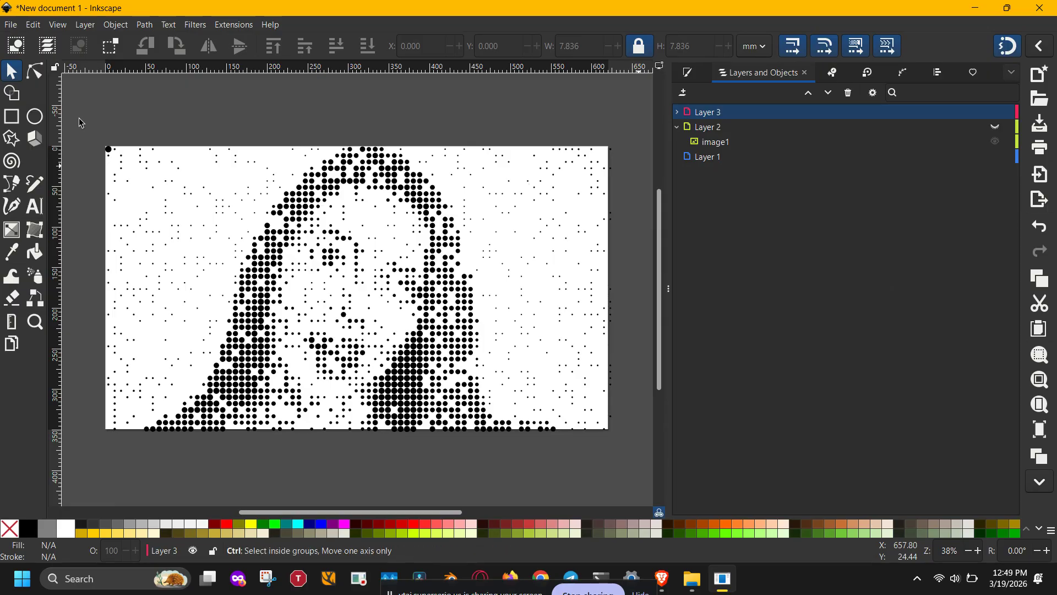
drag(78, 118, 114, 157)
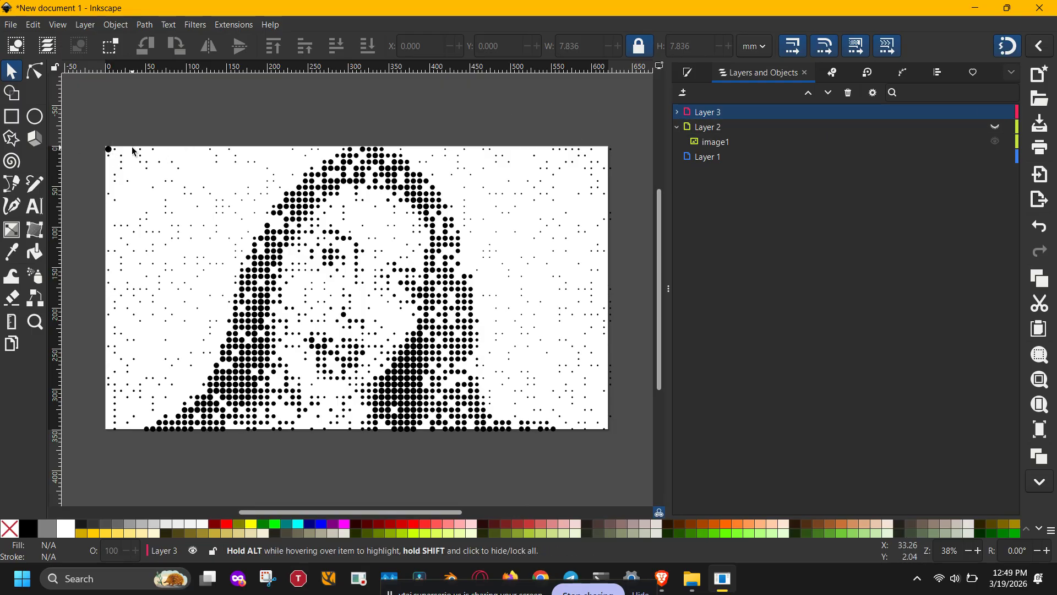
- Select the original circle path1 in Layer 3 and scale it proportionally to a width of 5 mm
click(110, 150)
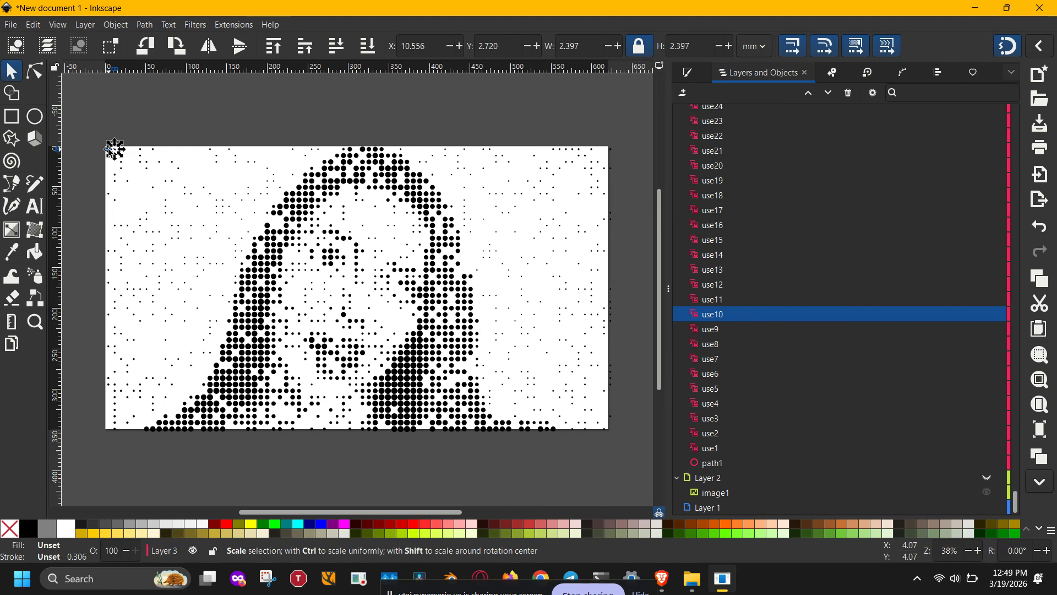
scroll(114, 149, up, 2)
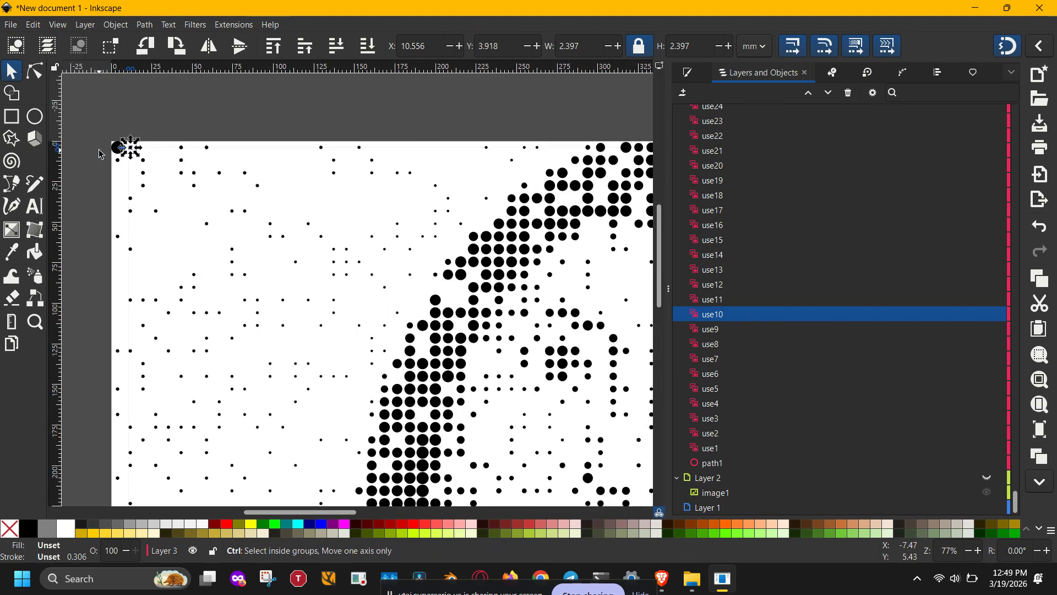
click(710, 462)
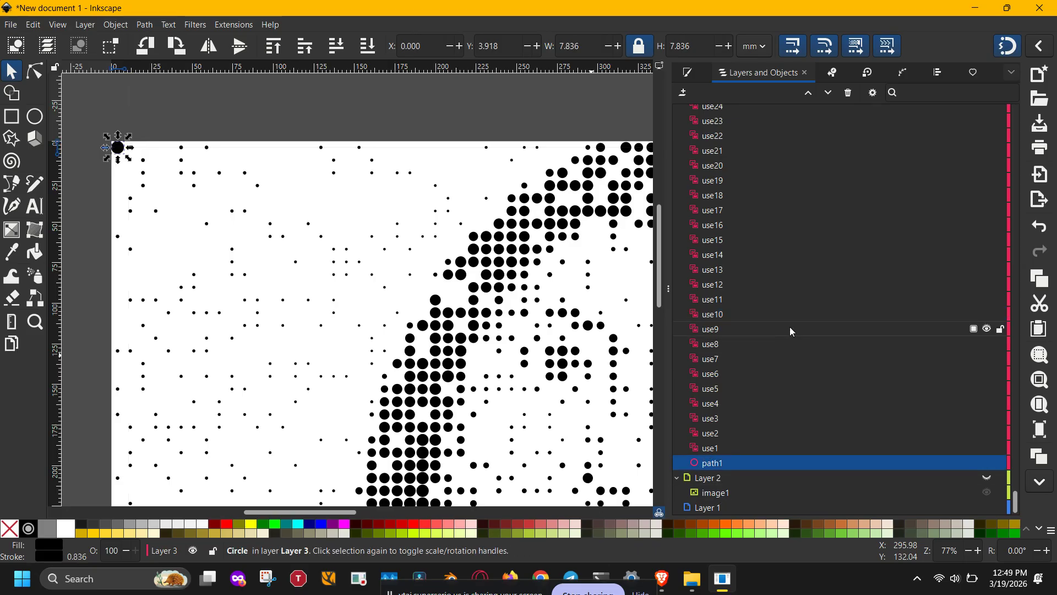
scroll(479, 309, down, 3)
drag(498, 344, 369, 307)
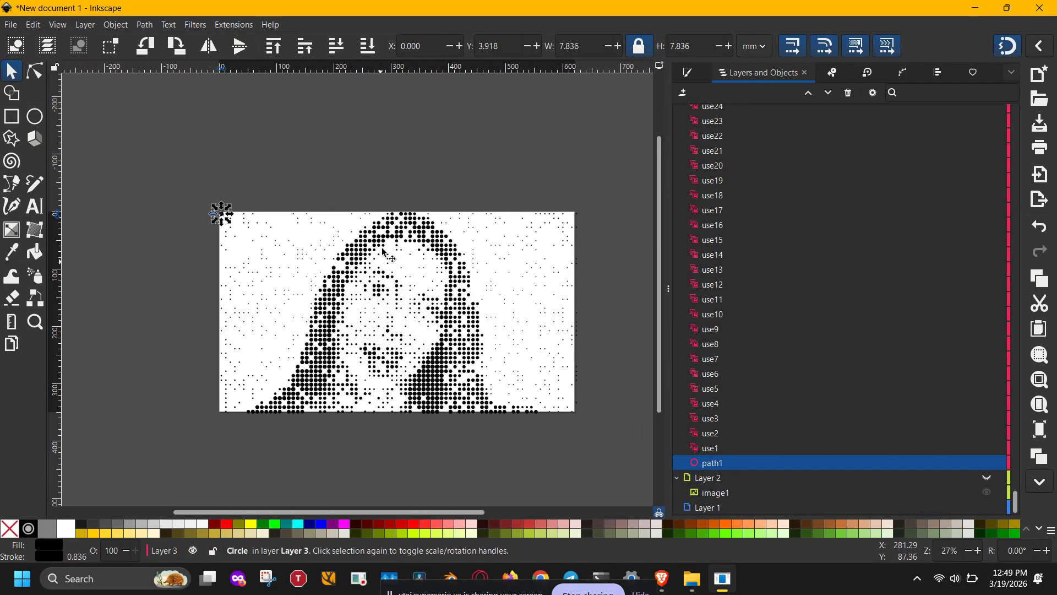
click(585, 46)
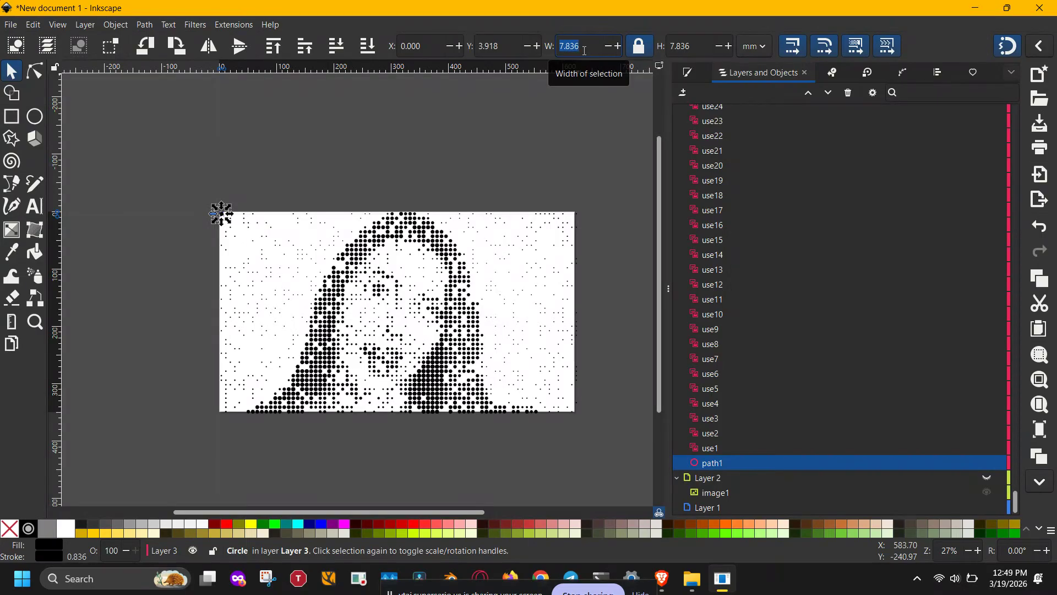
text(5)
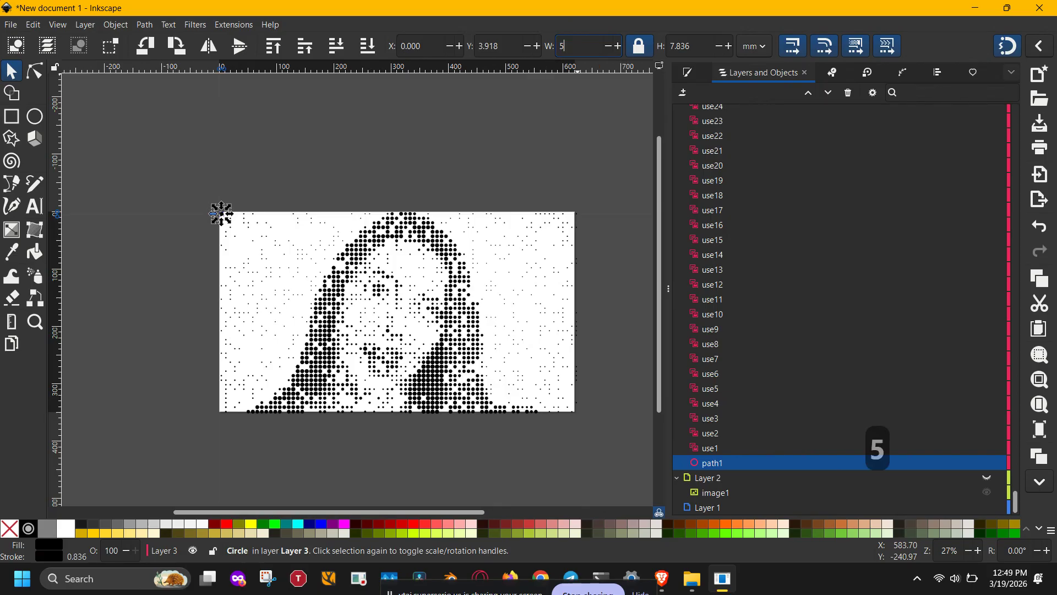
key(Return)
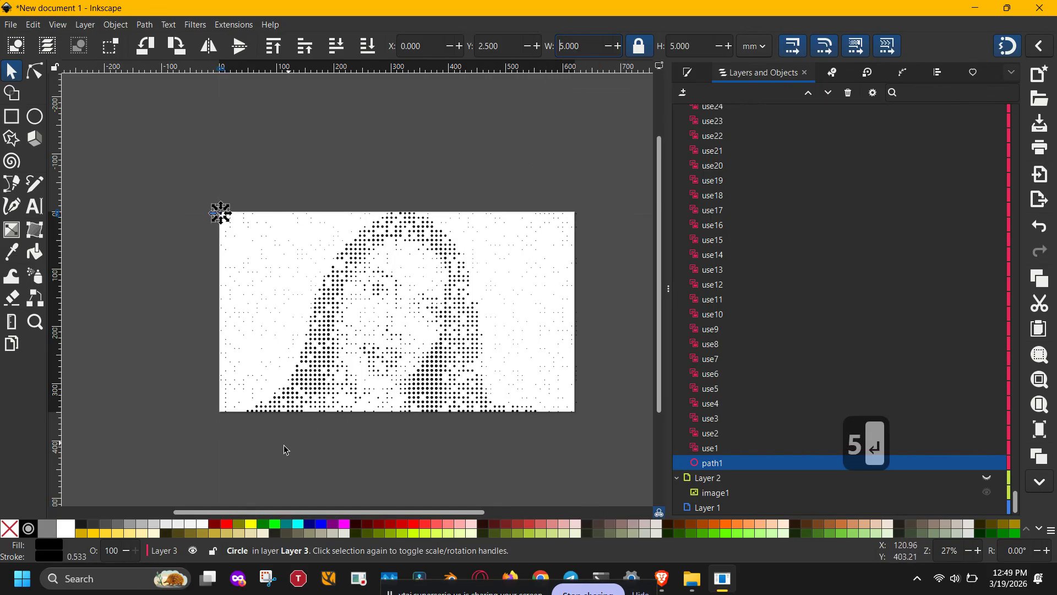
- Recolor the original circle's fill, trying red and maroon before choosing magenta
click(229, 524)
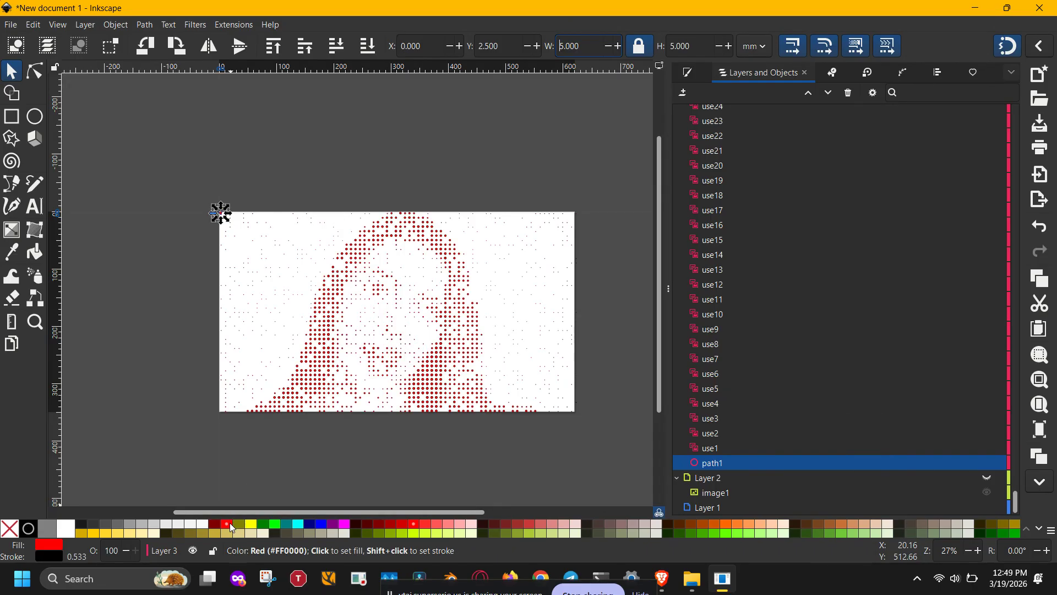
click(215, 524)
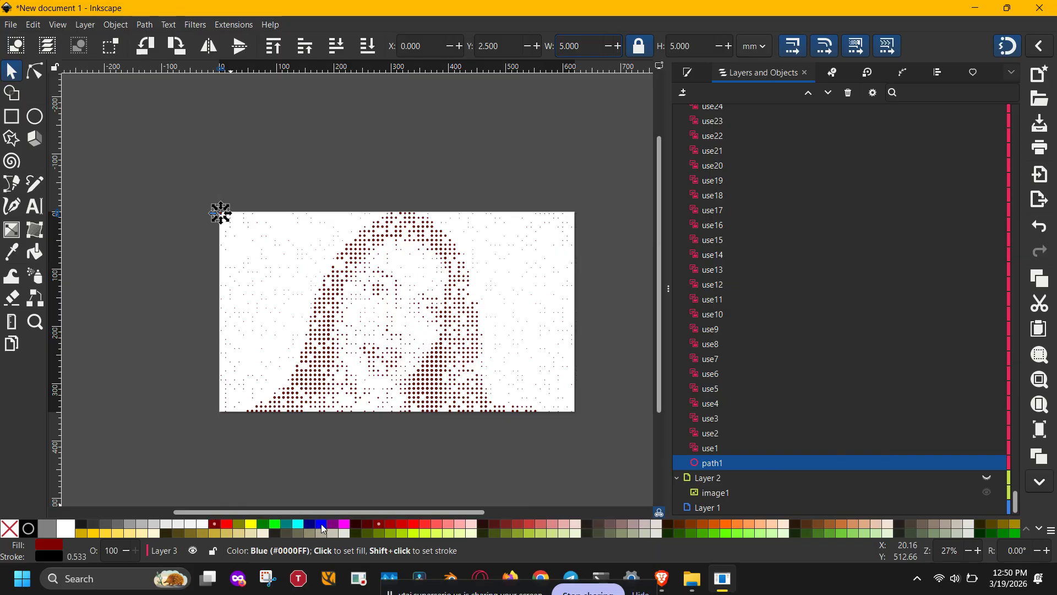
click(343, 526)
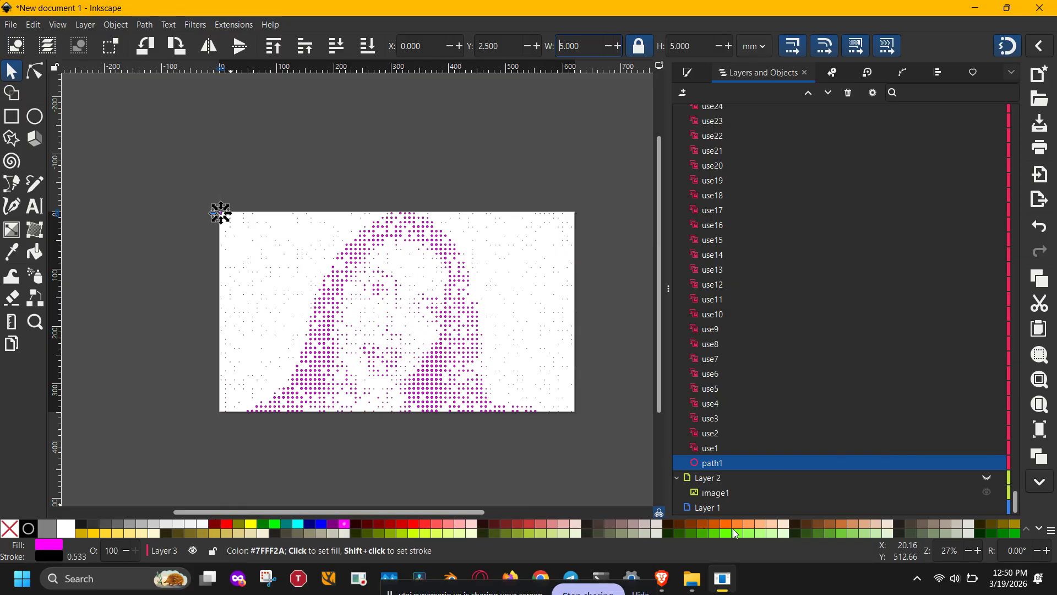
- Remove the original circle's stroke and recolor its fill, trying #7FFF2A and green before choosing magenta
click(739, 533)
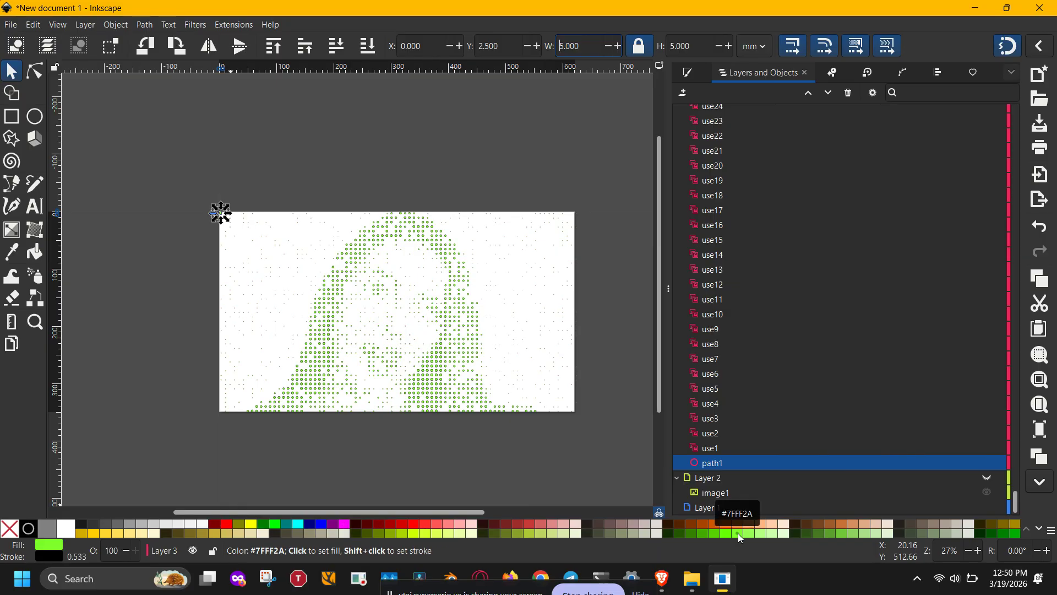
shift+click(6, 530)
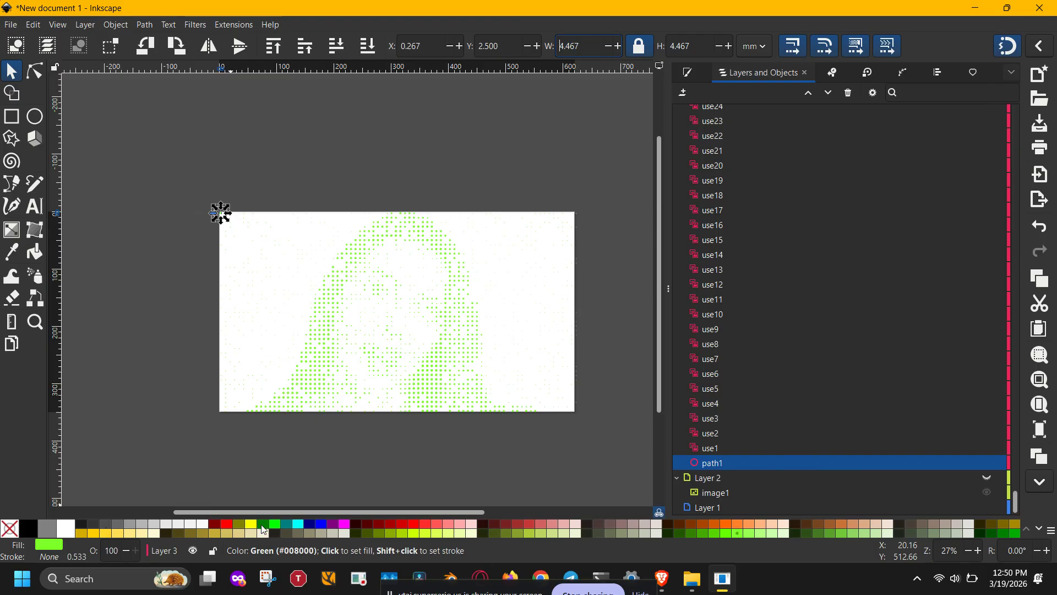
click(264, 525)
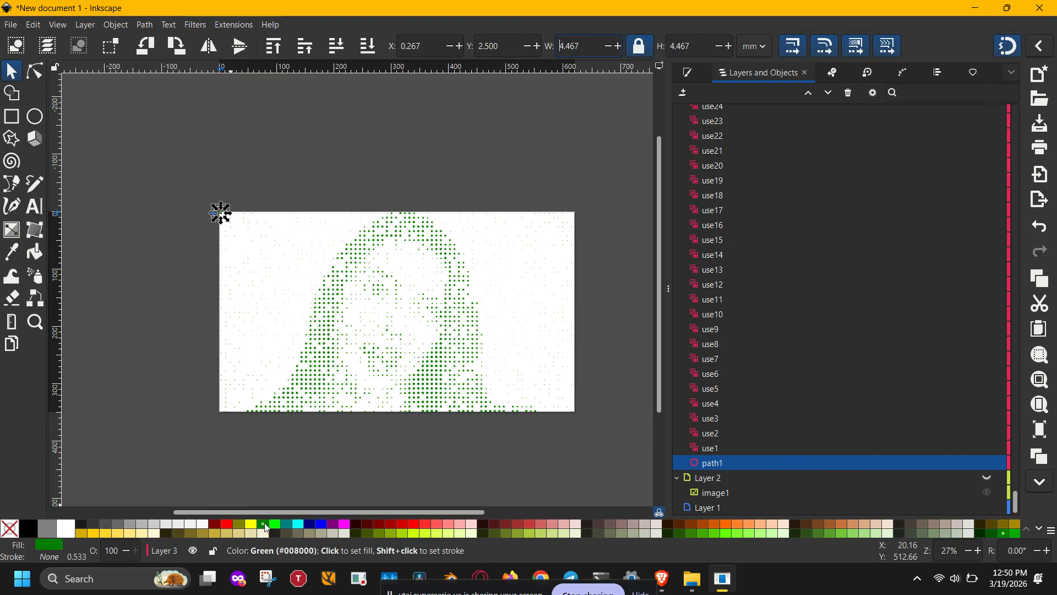
click(346, 527)
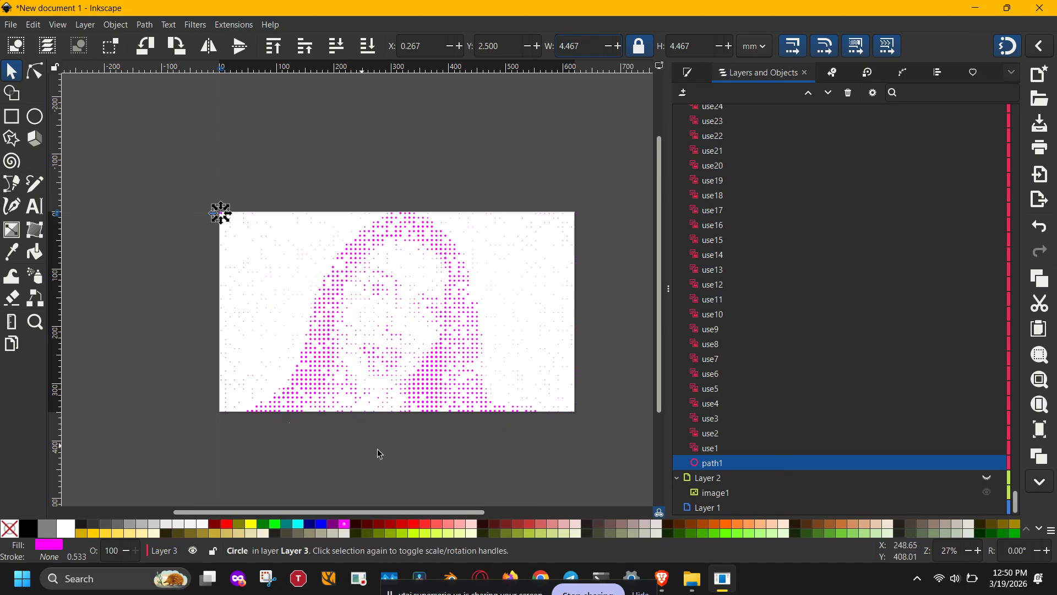
- Try moving the original circle to a Y position of 2.8 mm
ctrl+scroll(380, 454, up, 1)
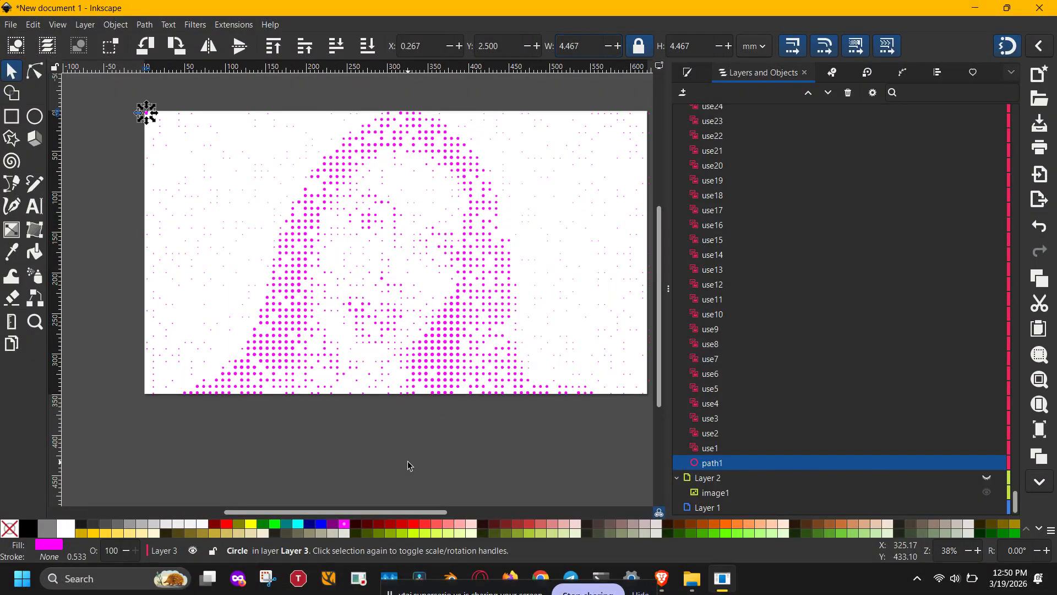
scroll(408, 468, up, 2)
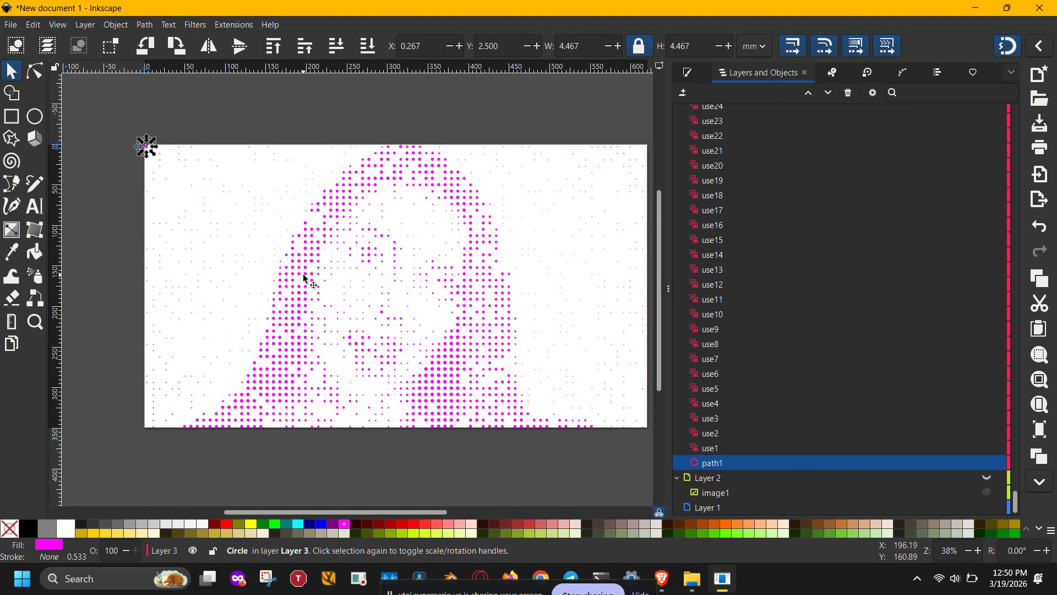
ctrl+scroll(304, 278, up, 1)
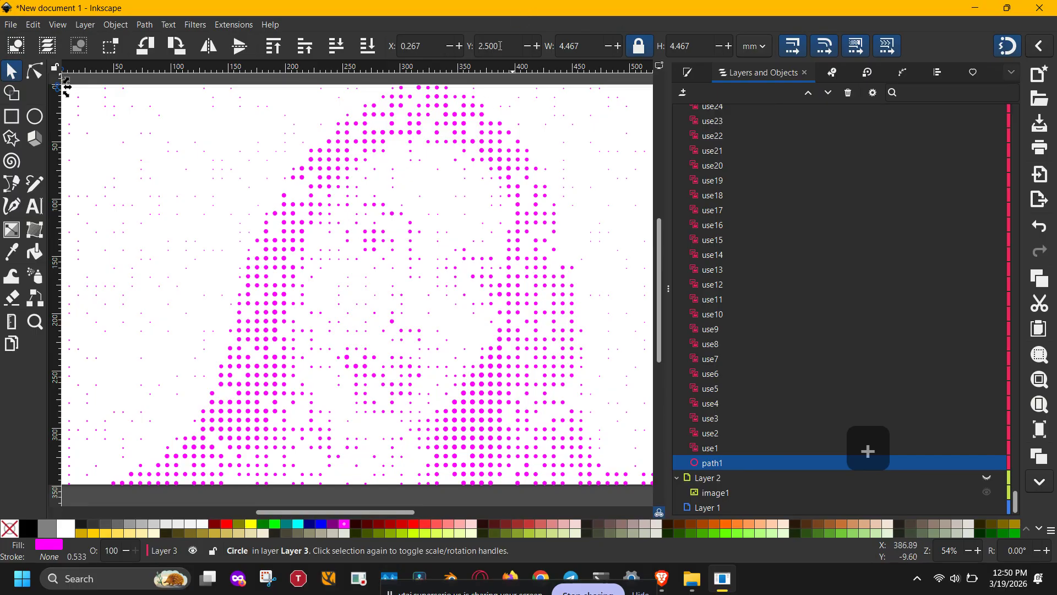
click(537, 46)
click(537, 46)
click(537, 46)
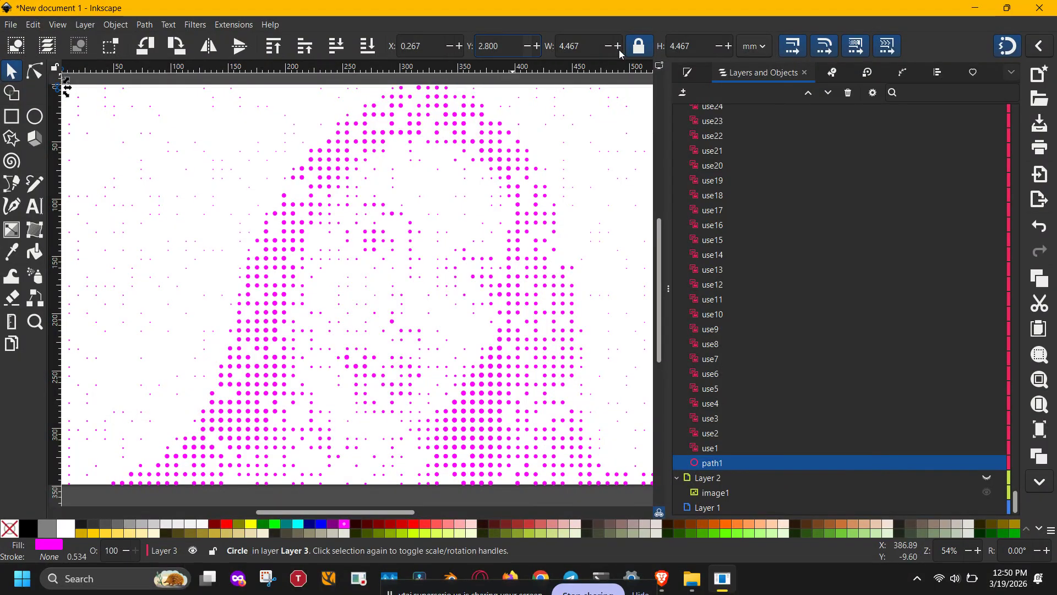
- Enlarge the original circle proportionally to a width of 5.867 mm so all the dots grow with it
click(619, 49)
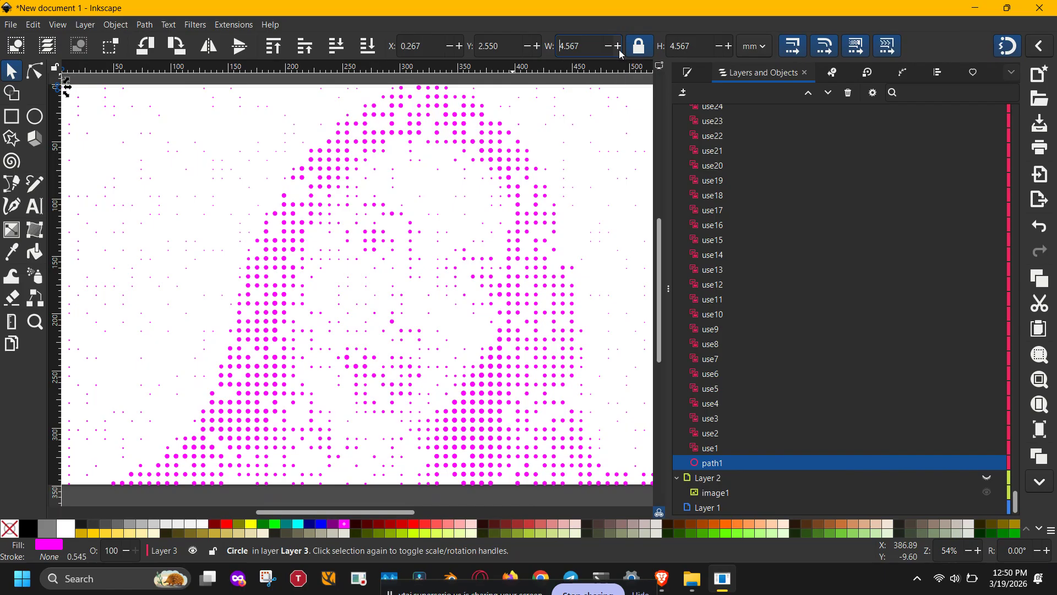
click(619, 49)
click(619, 49)
click(619, 49)
click(619, 49)
click(619, 50)
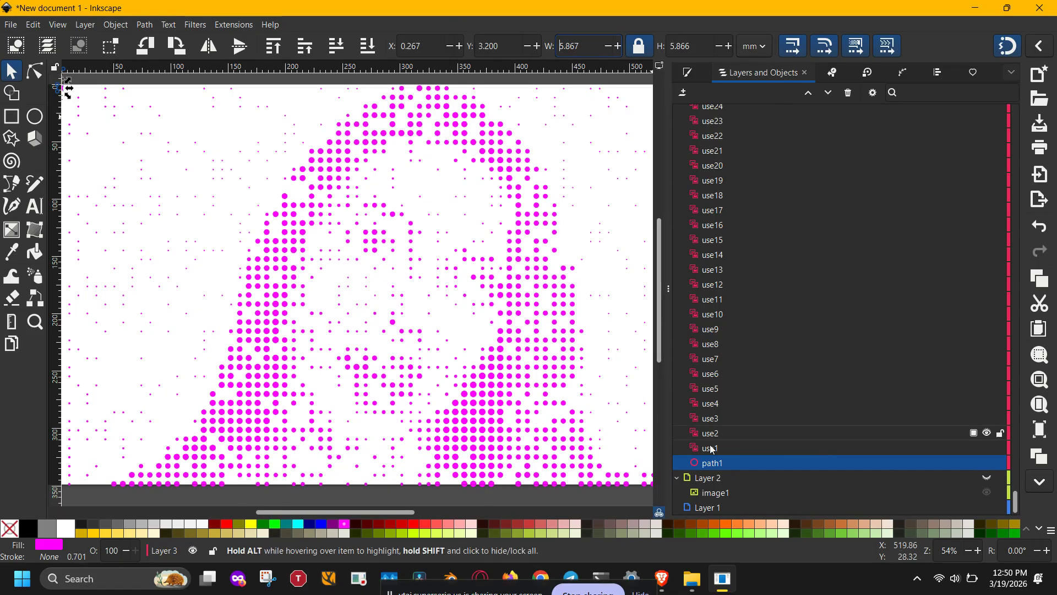
- Try to zoom out from the dot portrait and deselect the original circle
text(--)
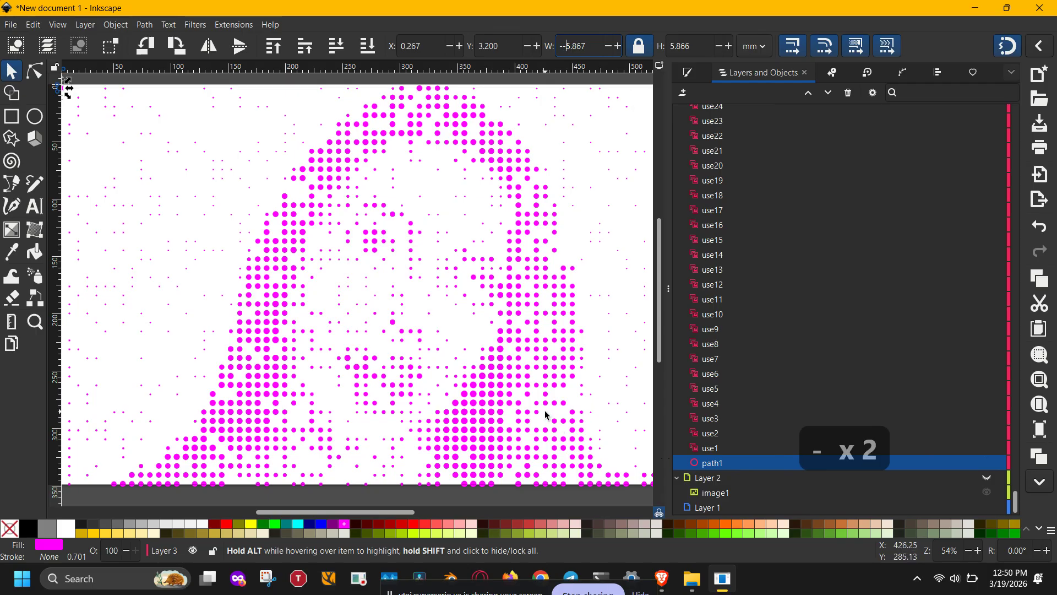
click(544, 411)
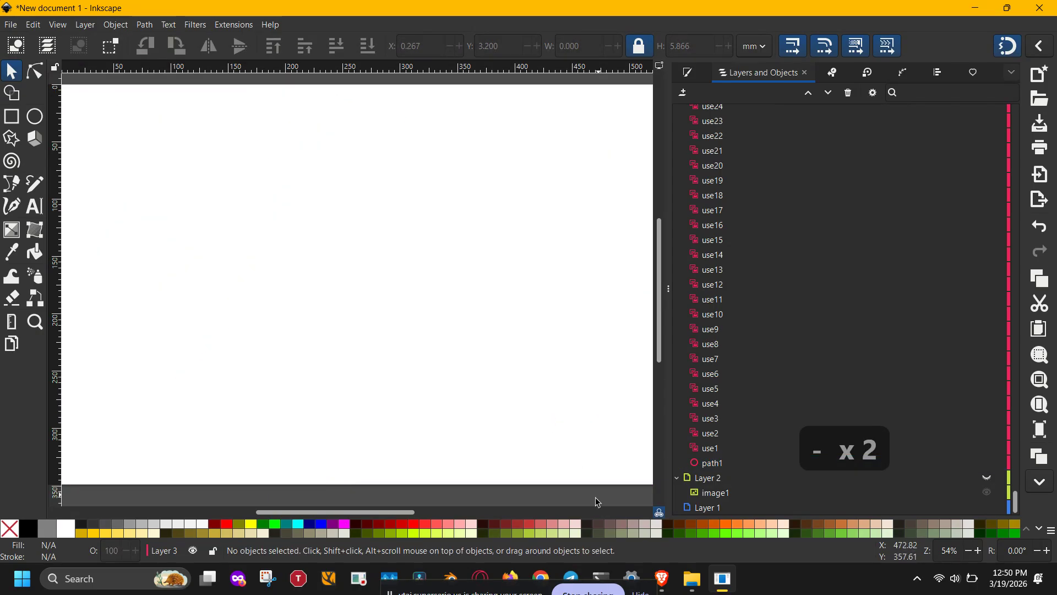